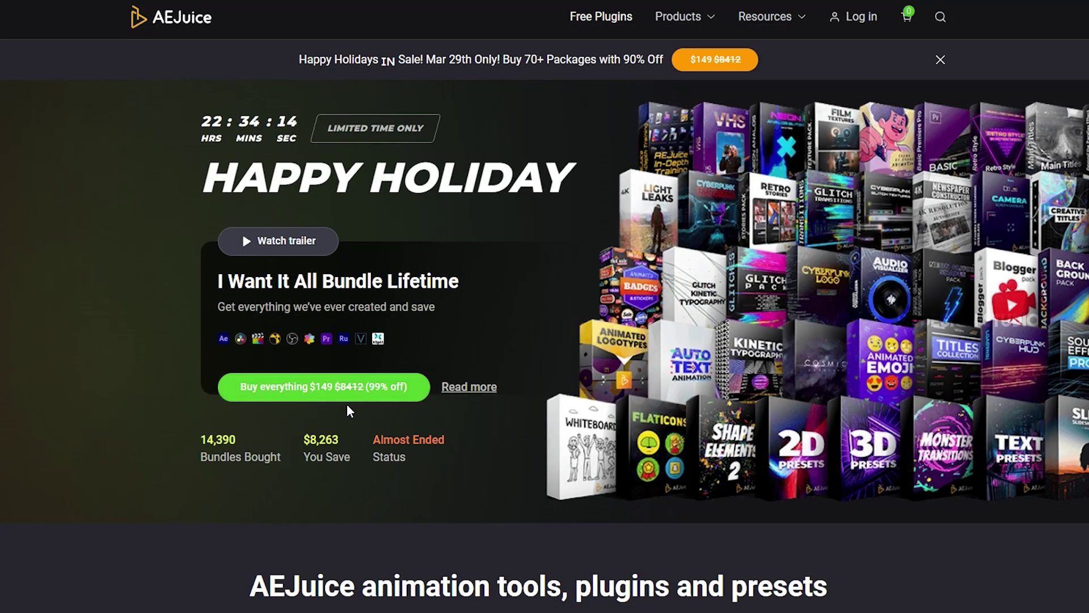
- Open AEJuice Pack Manager 4, enlarge it, and bring up the Epic Trailers pack's 20 presets
{"action": "scroll", "coordinate": [368, 407], "scroll_direction": "down", "scroll_amount": 5}
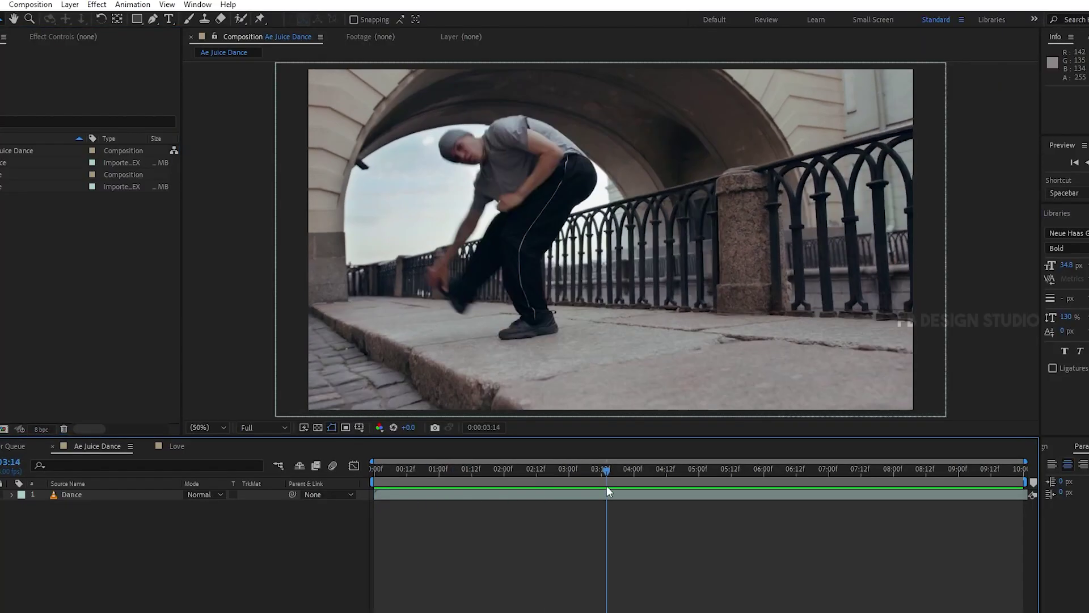
{"action": "left_click", "coordinate": [198, 4]}
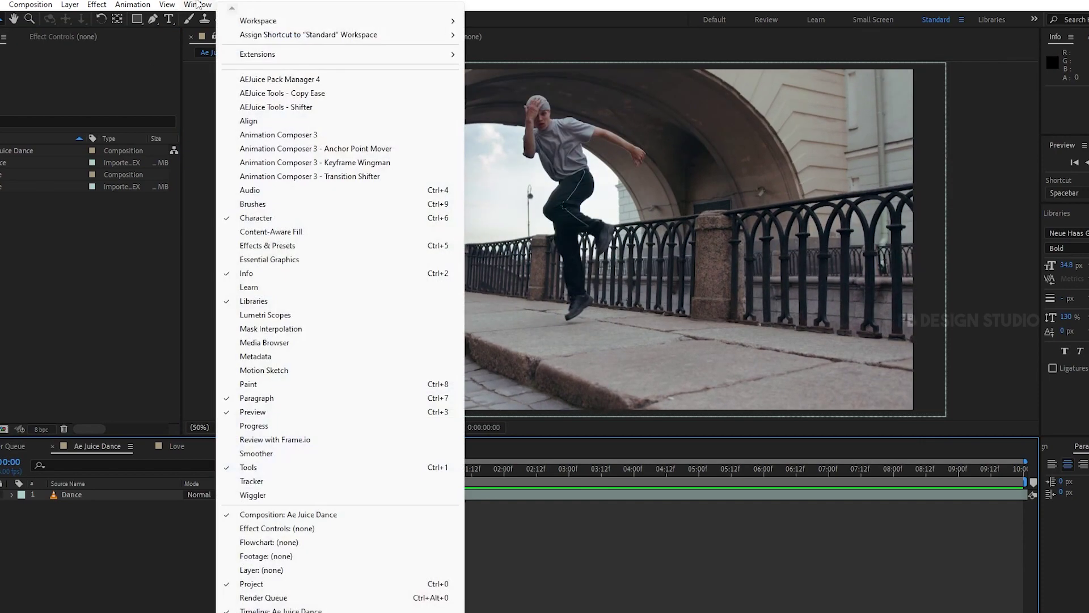
{"action": "left_click", "coordinate": [256, 80]}
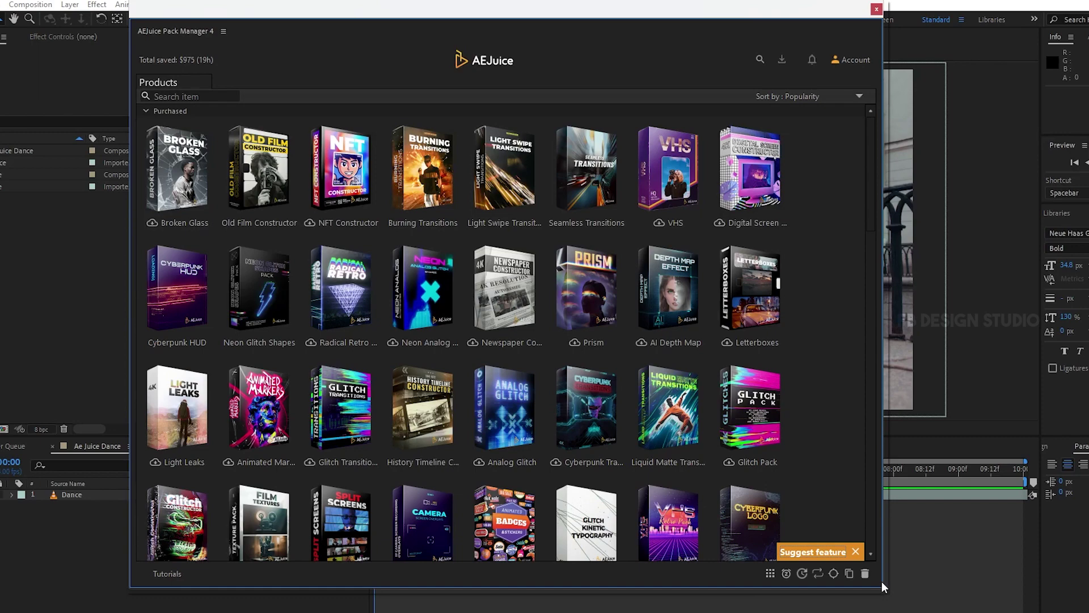
{"action": "left_click_drag", "start_coordinate": [883, 587], "coordinate": [925, 612]}
{"action": "scroll", "coordinate": [397, 311], "scroll_direction": "down", "scroll_amount": 5}
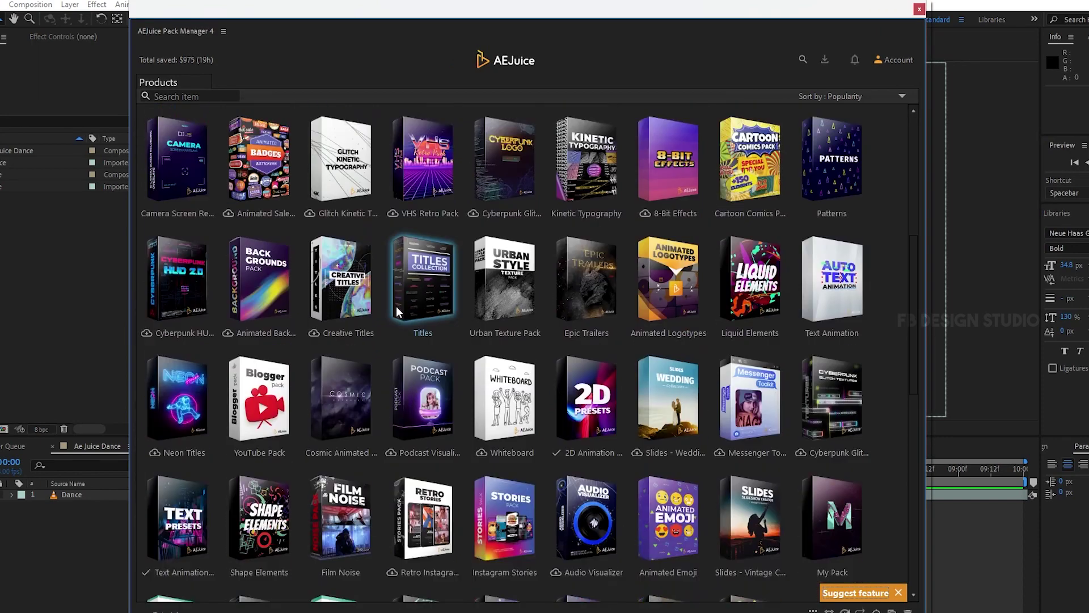
{"action": "scroll", "coordinate": [510, 375], "scroll_direction": "down", "scroll_amount": 2}
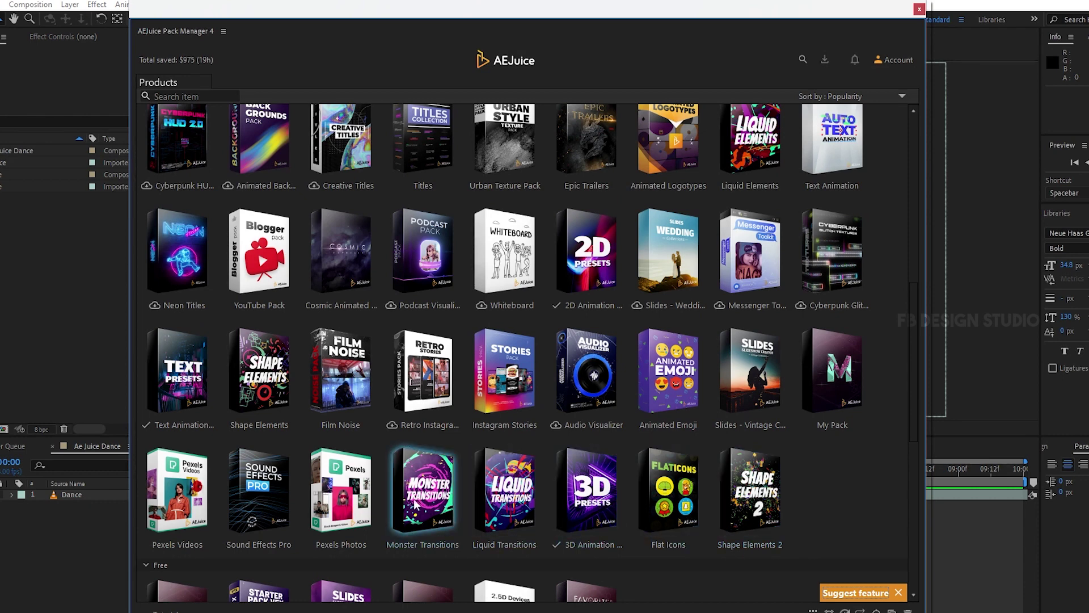
{"action": "scroll", "coordinate": [402, 497], "scroll_direction": "up", "scroll_amount": 1}
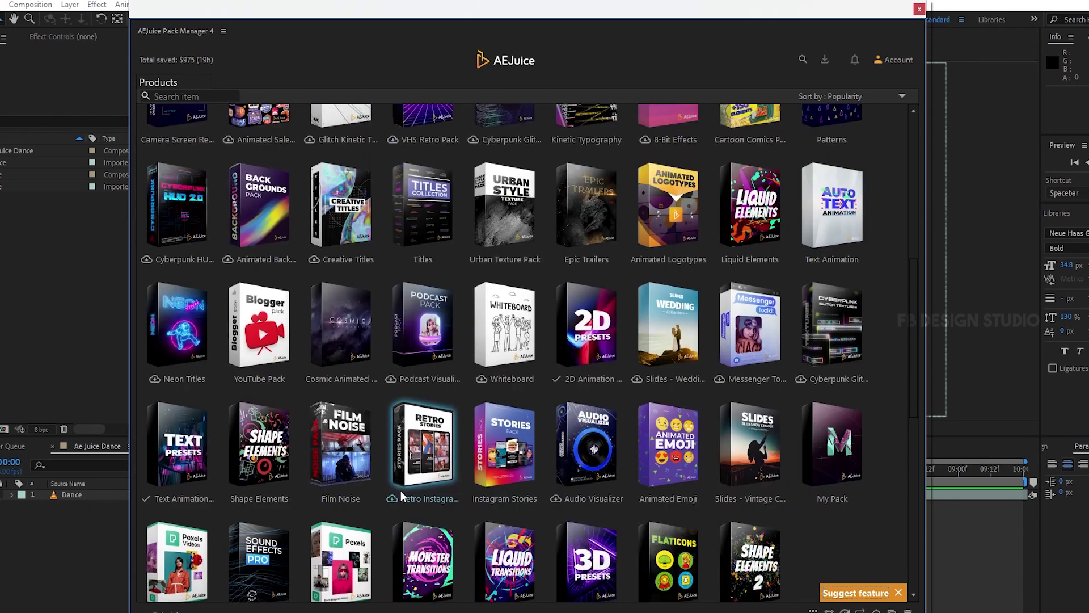
{"action": "left_click", "coordinate": [595, 230]}
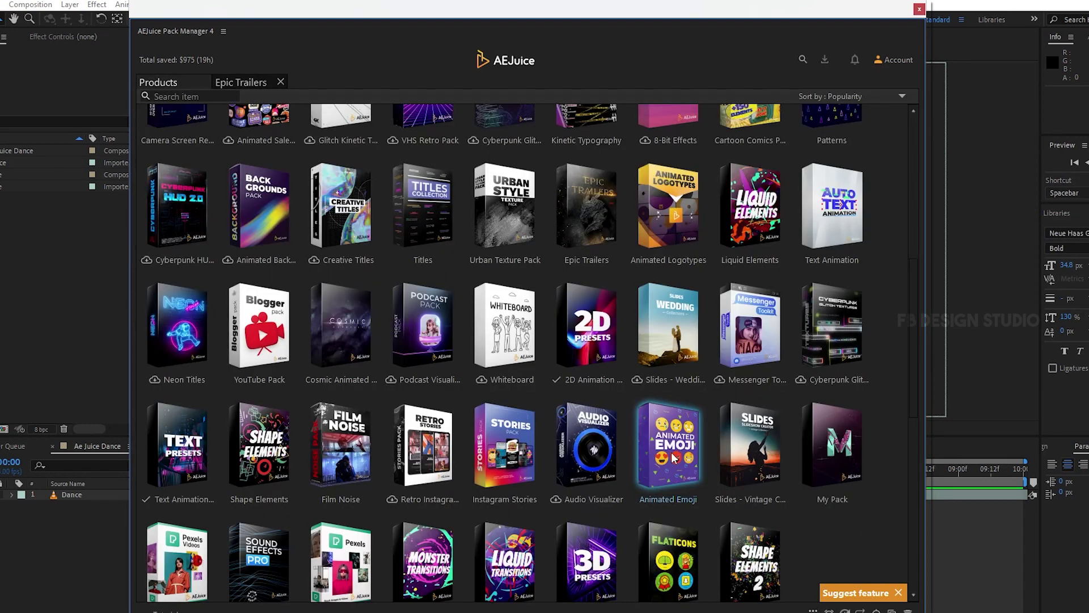
- Browse the Seamless Transitions folders: Basic Transform, Blur, Displacement, Flares, Fade, Form, Lense and Glitch
{"action": "mouse_move", "coordinate": [675, 436]}
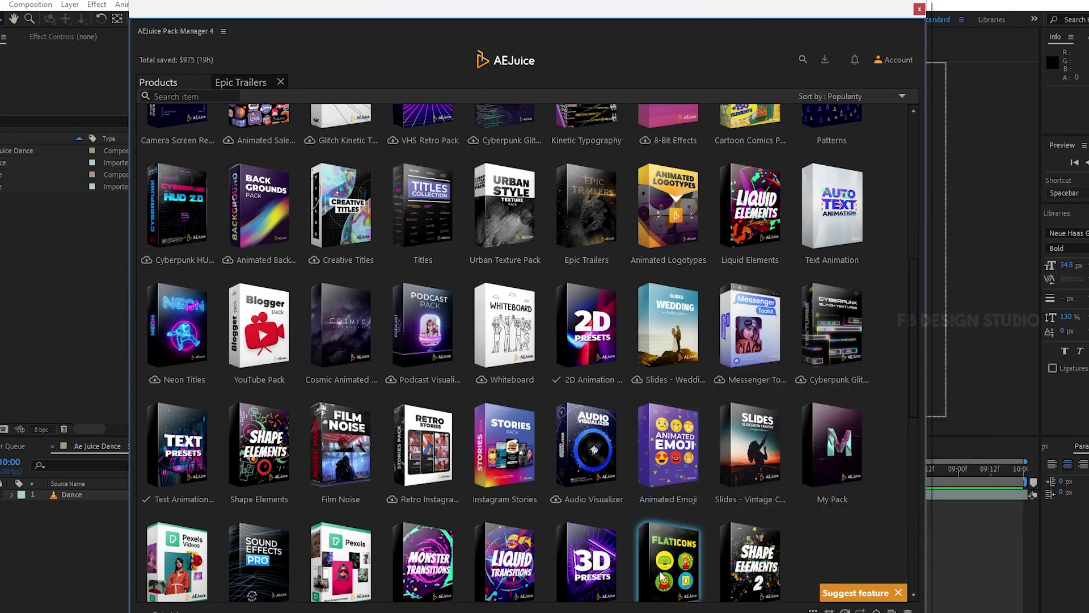
{"action": "left_click", "coordinate": [230, 374]}
{"action": "mouse_move", "coordinate": [183, 292]}
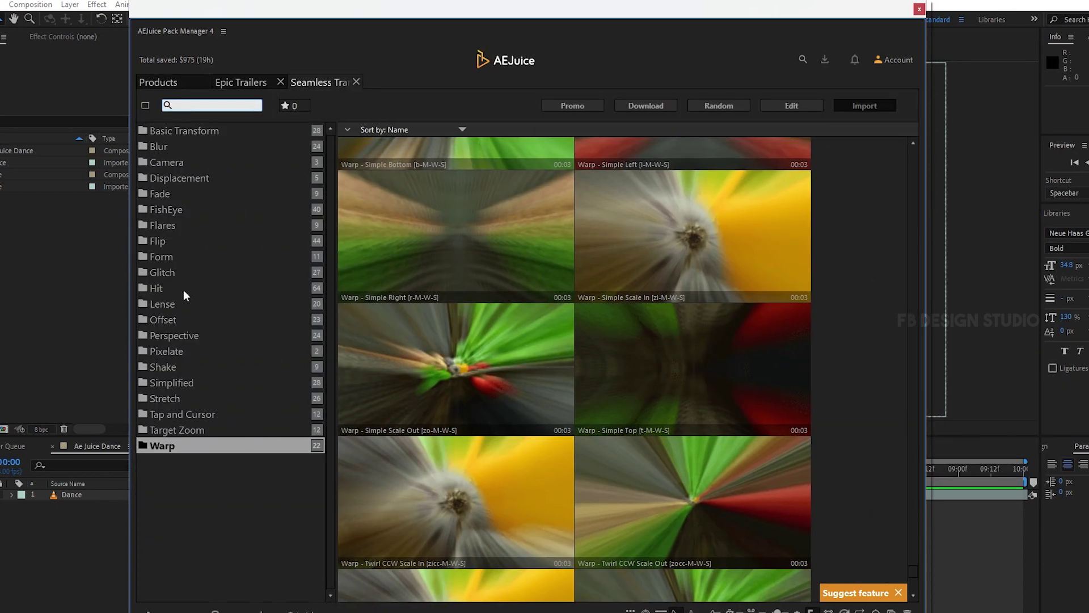
{"action": "left_click", "coordinate": [166, 129]}
{"action": "left_click", "coordinate": [172, 146]}
{"action": "left_click", "coordinate": [171, 177]}
{"action": "left_click", "coordinate": [171, 225]}
{"action": "left_click", "coordinate": [172, 194]}
{"action": "left_click", "coordinate": [173, 256]}
{"action": "left_click", "coordinate": [175, 304]}
{"action": "left_click", "coordinate": [172, 273]}
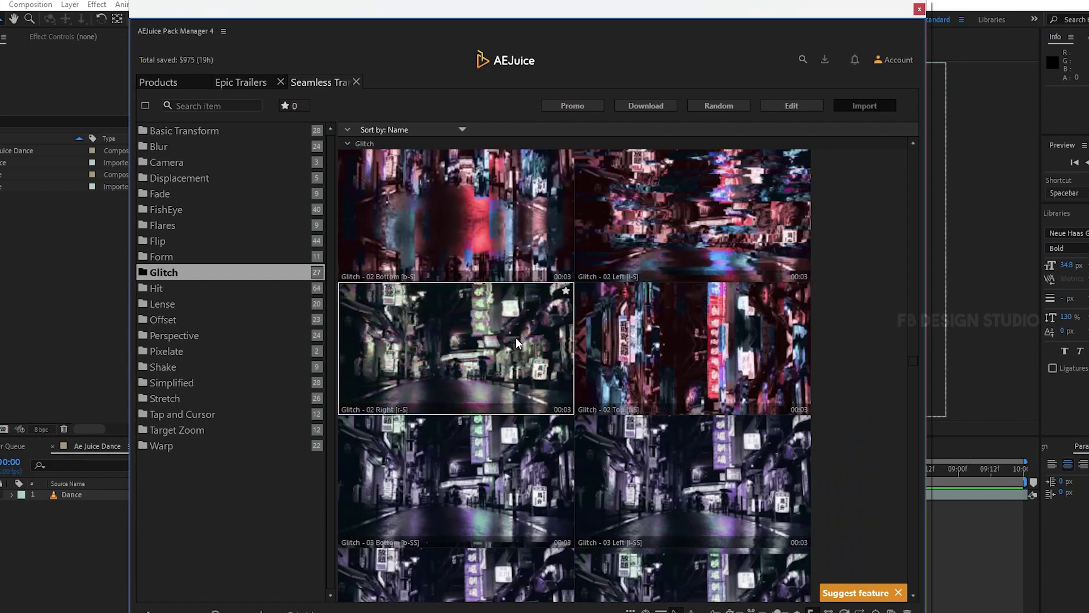
{"action": "left_click", "coordinate": [162, 304]}
- Open the Shape Elements pack, then Animated Markers, and delete the unwanted solid layer
{"action": "left_click", "coordinate": [158, 82]}
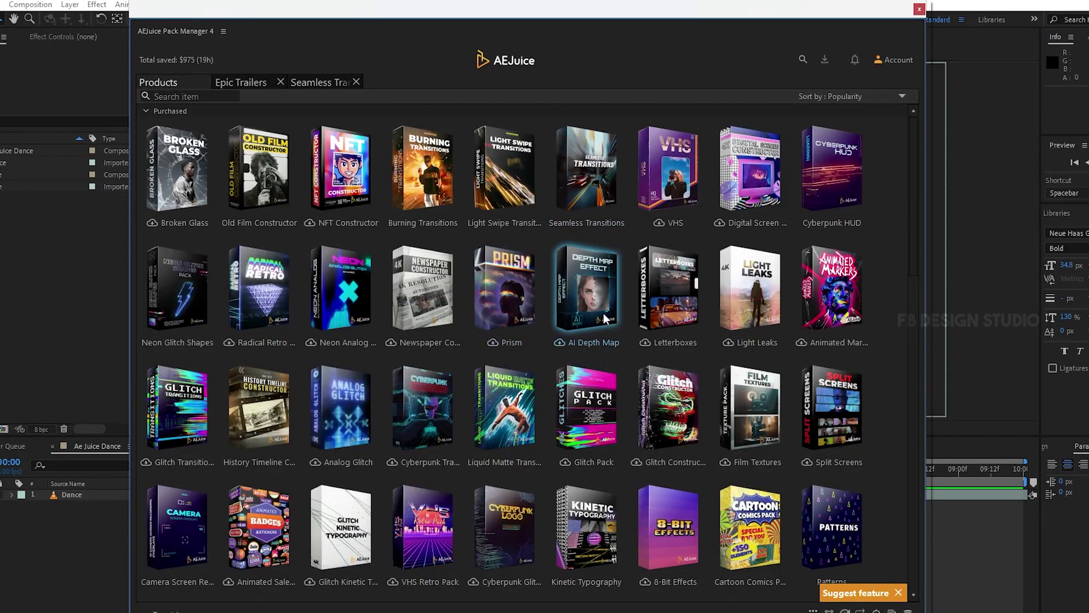
{"action": "scroll", "coordinate": [672, 341], "scroll_direction": "down", "scroll_amount": 10}
{"action": "left_click", "coordinate": [282, 316]}
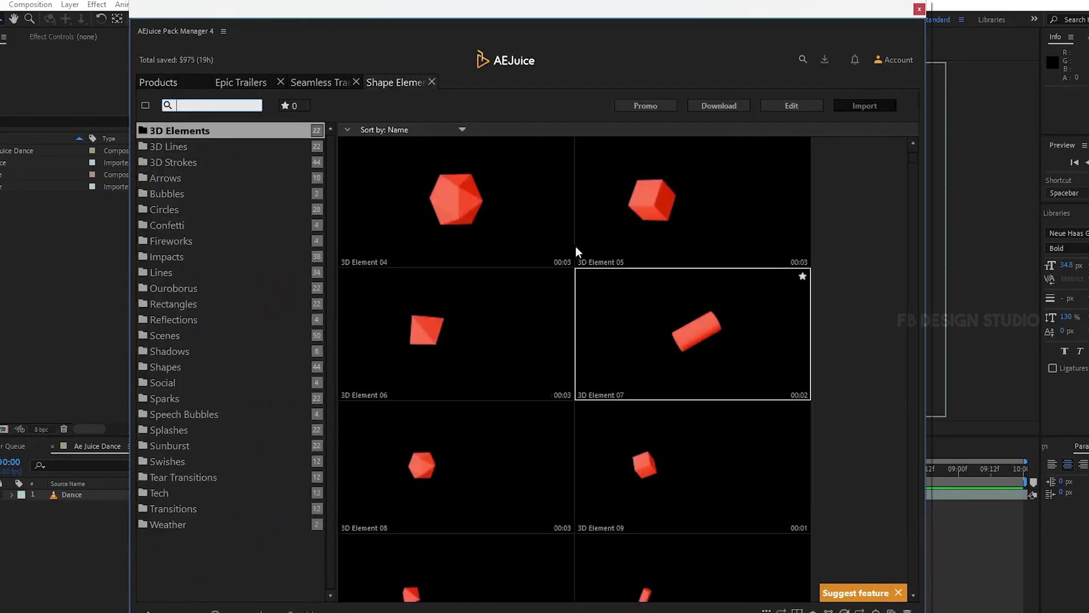
{"action": "left_click", "coordinate": [158, 82]}
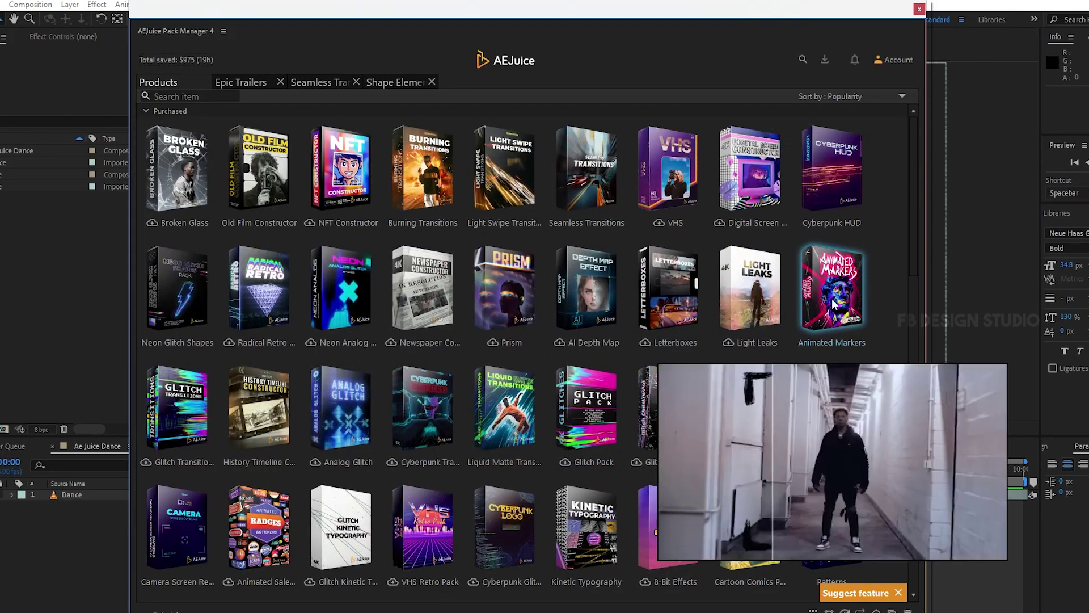
{"action": "left_click", "coordinate": [830, 289]}
{"action": "scroll", "coordinate": [647, 437], "scroll_direction": "down", "scroll_amount": 5}
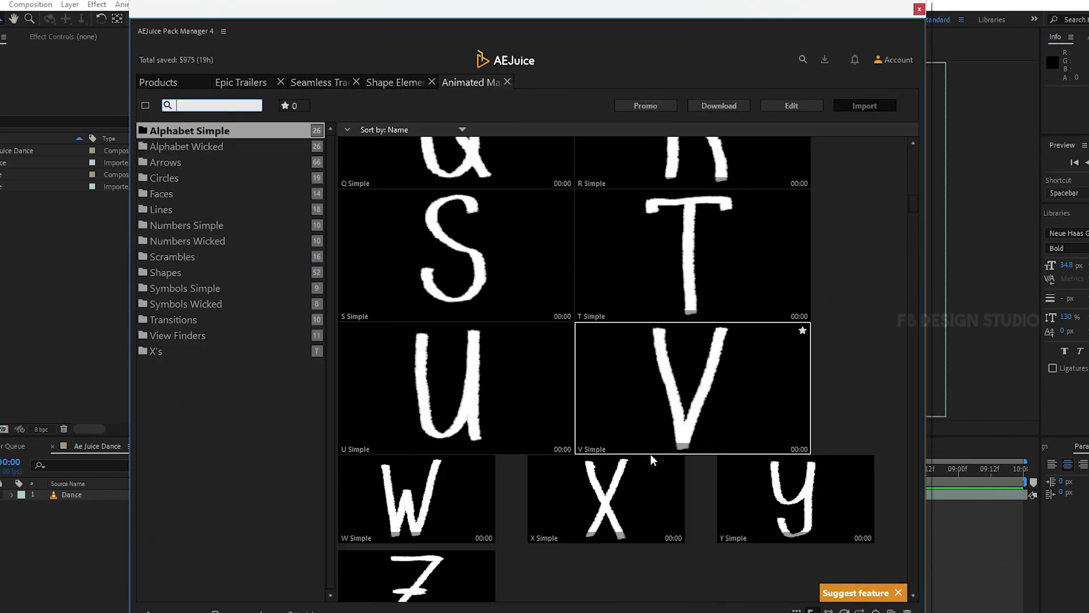
{"action": "key", "text": "Delete"}
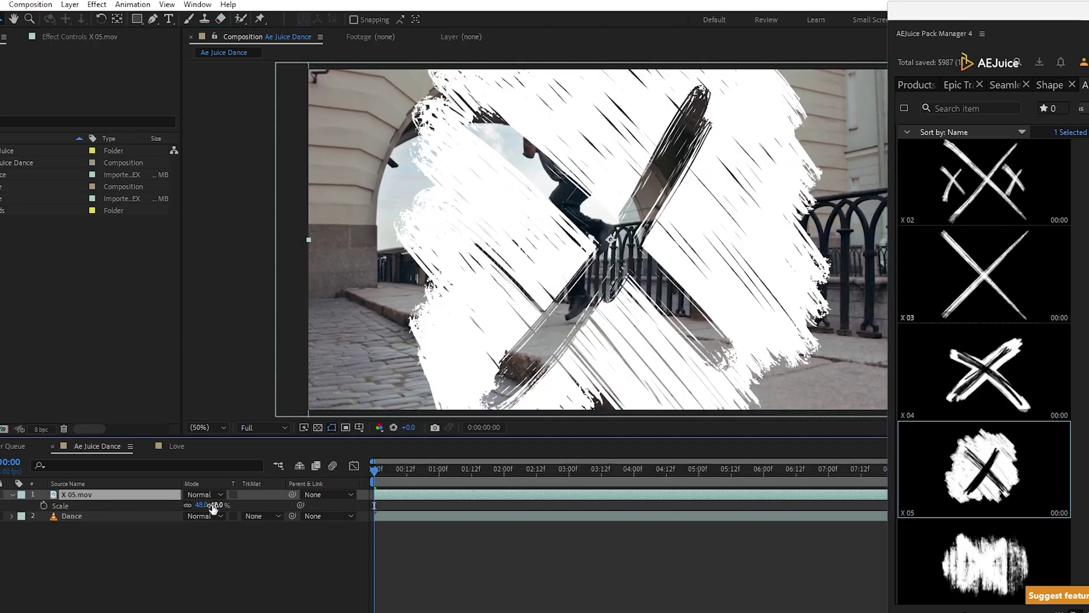
- Scale the X 05 marker to 13%, place it over the dancer's upper body, and preview
{"action": "left_click", "coordinate": [212, 505]}
{"action": "type", "text": "2"}
{"action": "key", "text": "Return"}
{"action": "left_click_drag", "start_coordinate": [193, 507], "coordinate": [201, 507]}
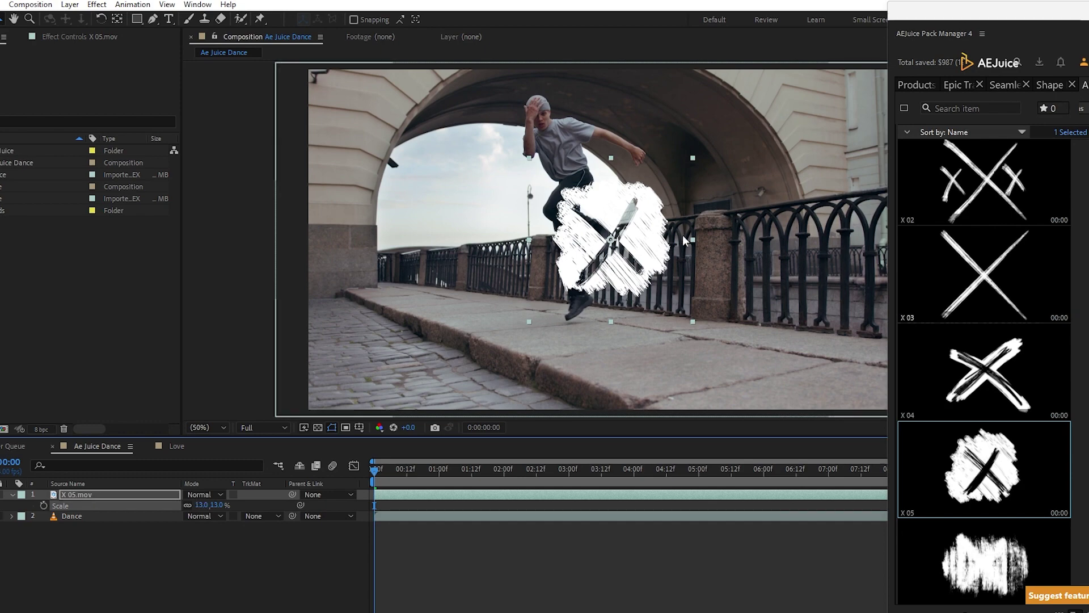
{"action": "left_click_drag", "start_coordinate": [624, 232], "coordinate": [584, 162]}
{"action": "left_click_drag", "start_coordinate": [374, 474], "coordinate": [466, 486]}
{"action": "key", "text": "space"}
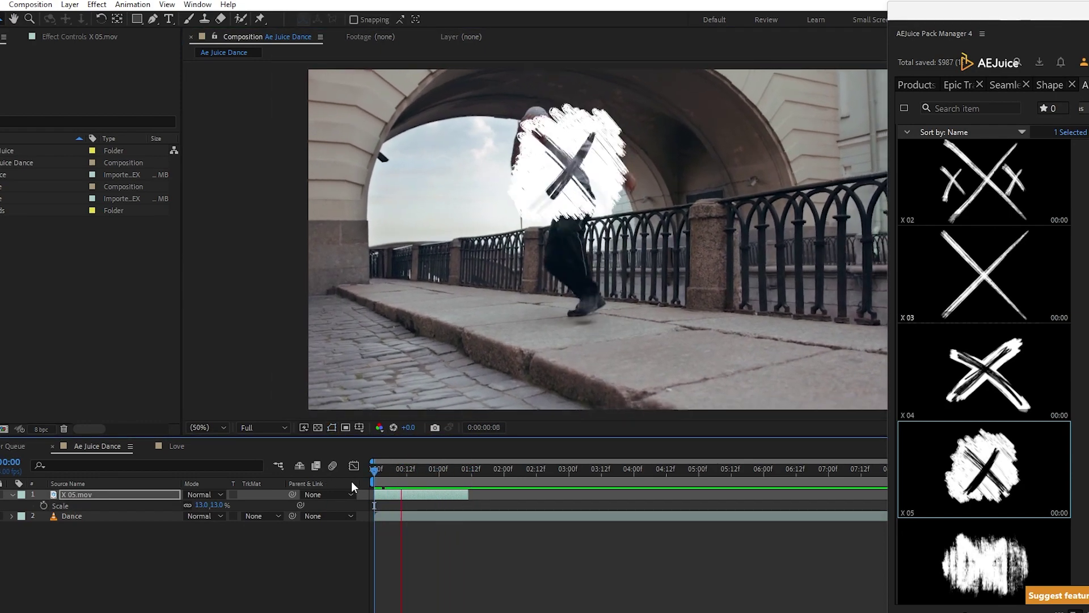
{"action": "key", "text": "space"}
- Add the X 03 and Symbol Wicked 02 markers as new layers in the composition
{"action": "left_click_drag", "start_coordinate": [1002, 272], "coordinate": [380, 332]}
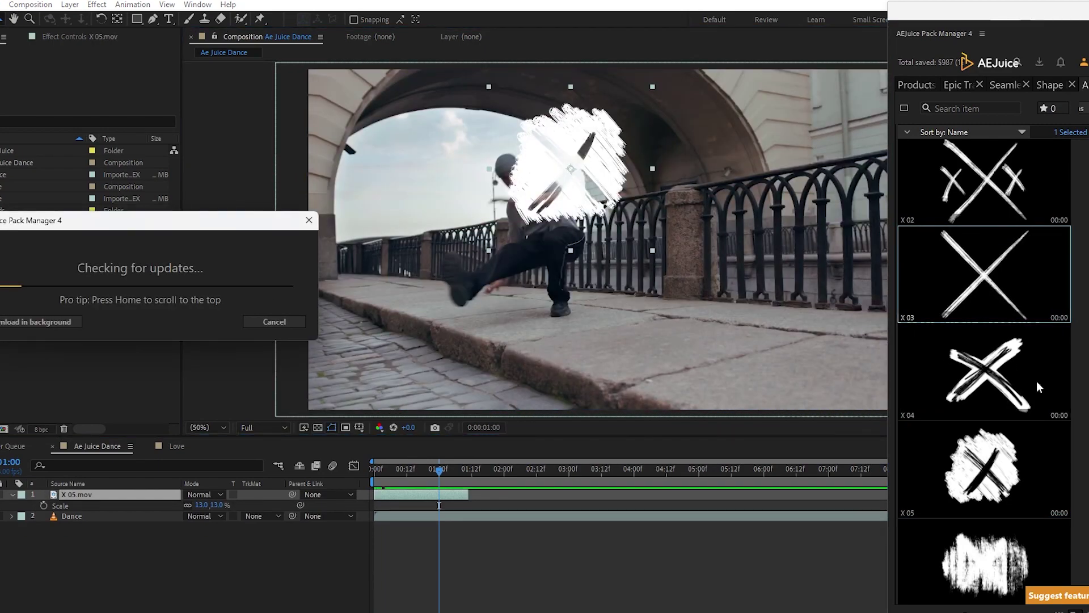
{"action": "scroll", "coordinate": [988, 431], "scroll_direction": "down", "scroll_amount": 3}
{"action": "scroll", "coordinate": [940, 495], "scroll_direction": "down", "scroll_amount": 10}
{"action": "left_click_drag", "start_coordinate": [984, 470], "coordinate": [570, 340]}
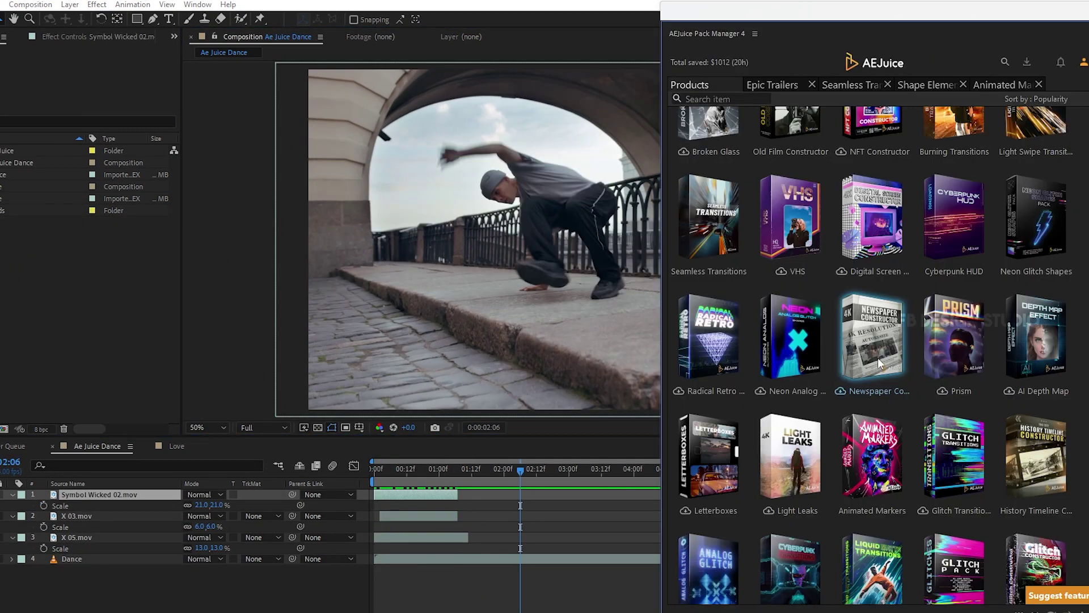
- Open the Old Film Constructor pack and drag Dust and Scratches 01 into the timeline
{"action": "mouse_move", "coordinate": [877, 356]}
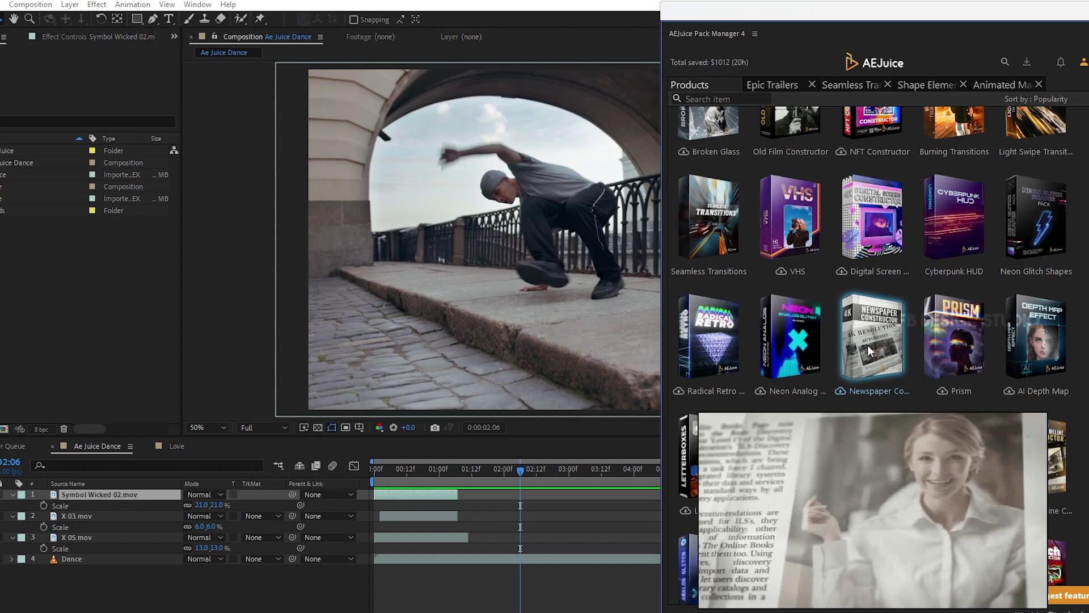
{"action": "left_click", "coordinate": [790, 127]}
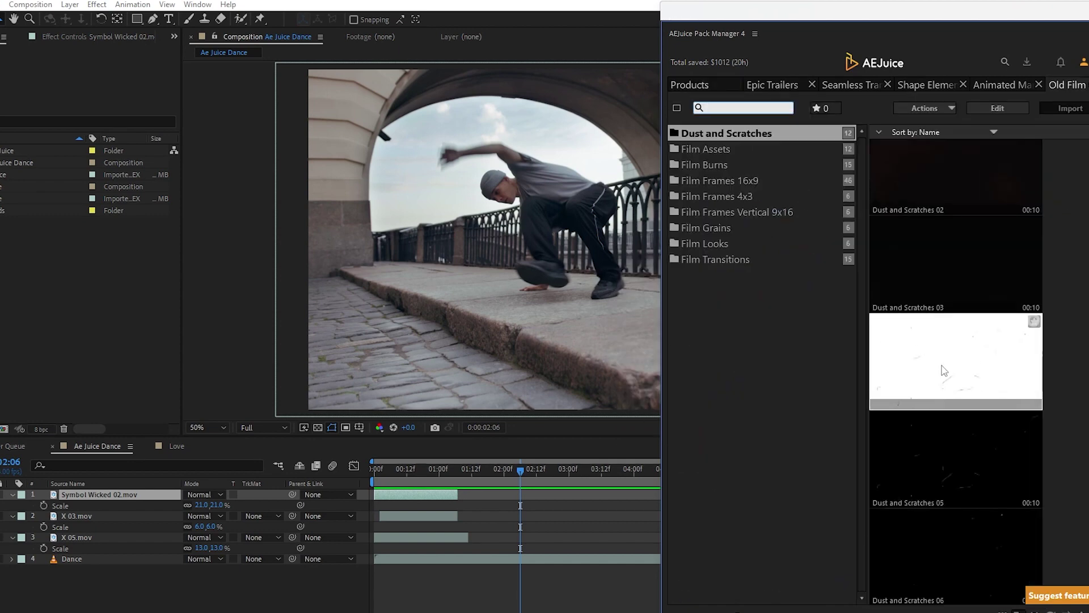
{"action": "scroll", "coordinate": [945, 263], "scroll_direction": "up", "scroll_amount": 3}
{"action": "mouse_move", "coordinate": [945, 216]}
{"action": "left_mouse_down"}
{"action": "mouse_move", "coordinate": [95, 515]}
{"action": "mouse_move", "coordinate": [91, 496]}
{"action": "left_mouse_up"}
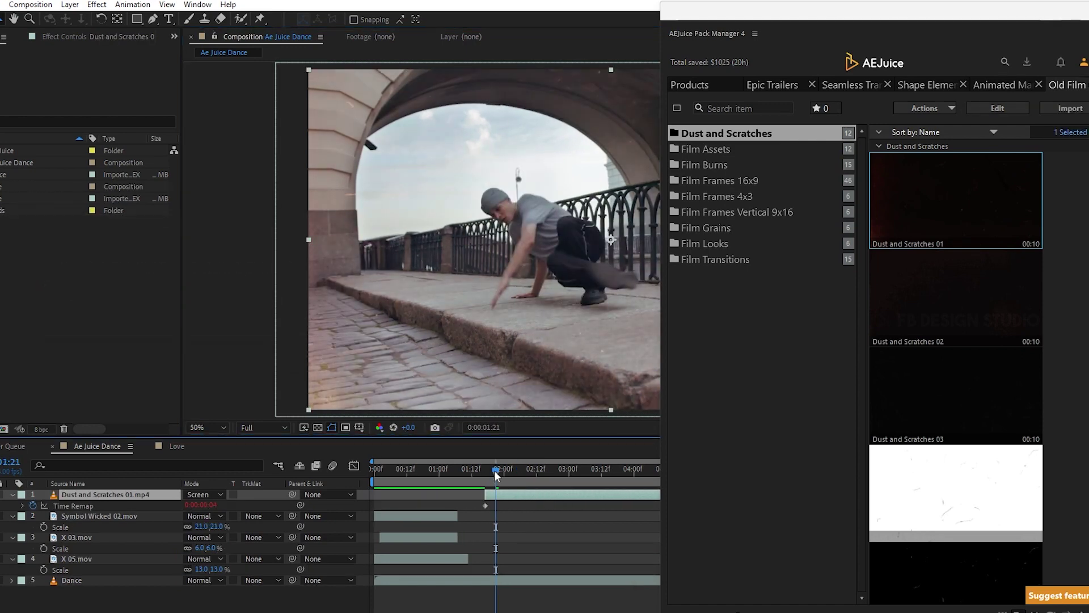
- Make the Dust and Scratches 01 clip start at 0:00 and widen the panels
{"action": "left_click_drag", "start_coordinate": [496, 474], "coordinate": [493, 473]}
{"action": "left_click_drag", "start_coordinate": [659, 342], "coordinate": [855, 342]}
{"action": "left_click_drag", "start_coordinate": [484, 475], "coordinate": [416, 473]}
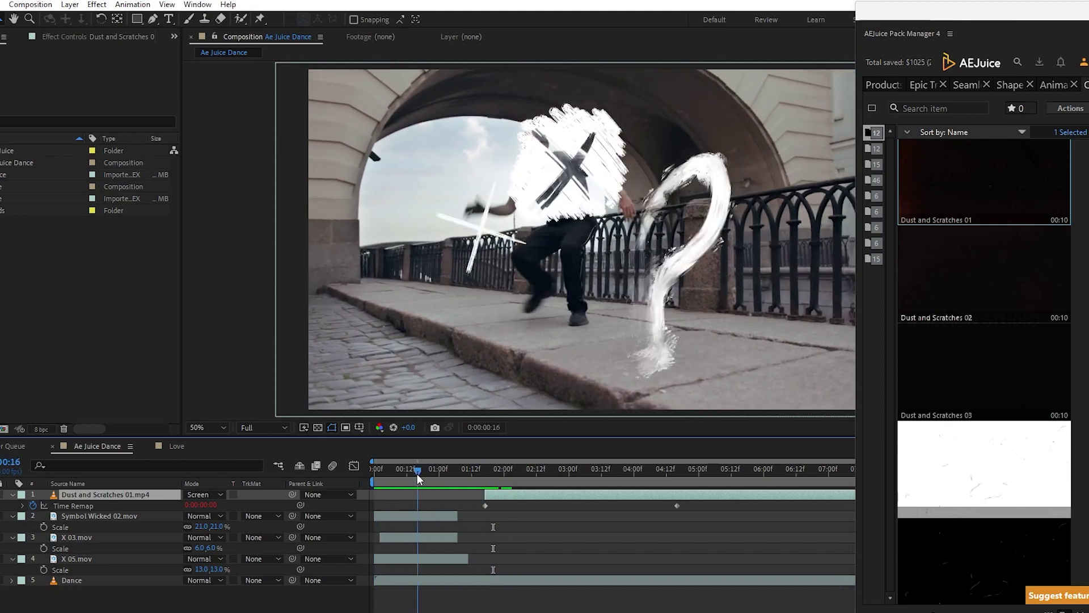
{"action": "key", "text": "alt+Home"}
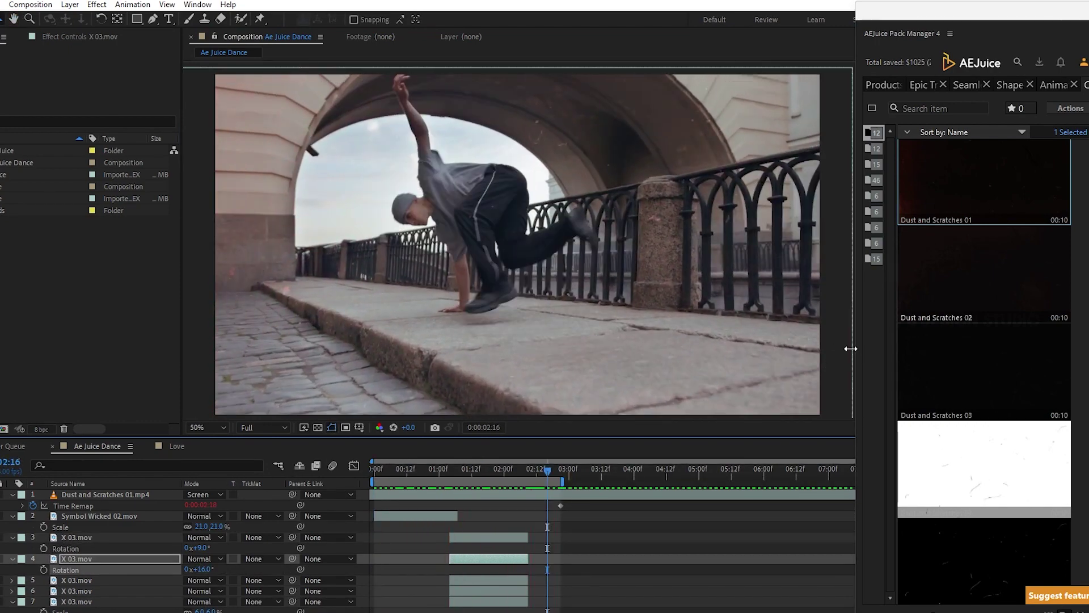
{"action": "left_click_drag", "start_coordinate": [853, 347], "coordinate": [736, 326]}
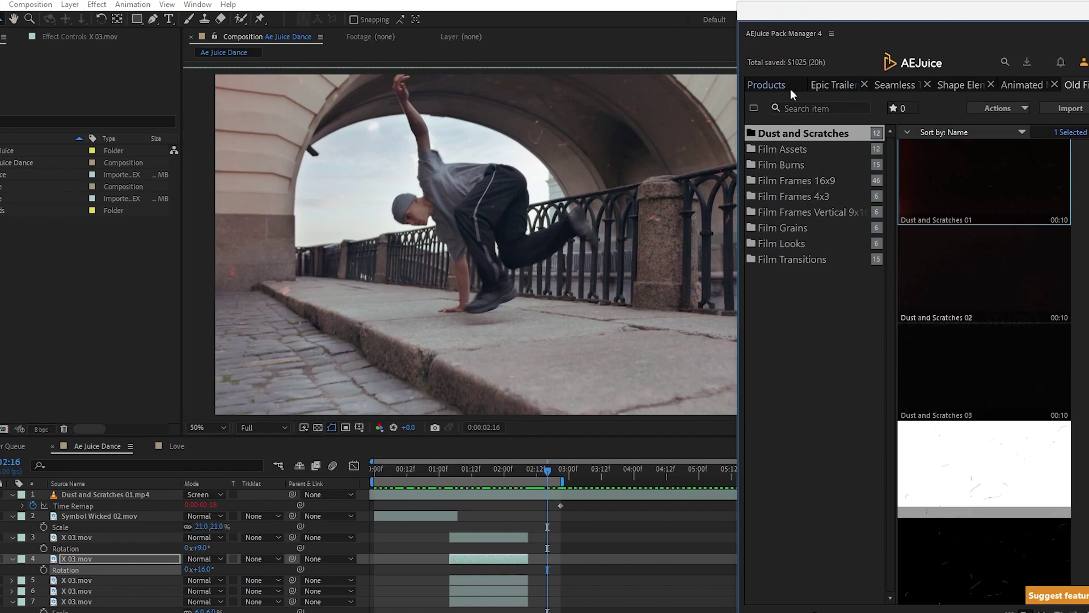
- Scroll the Products grid to the Film Textures pack and switch to the Love composition
{"action": "left_click", "coordinate": [781, 87]}
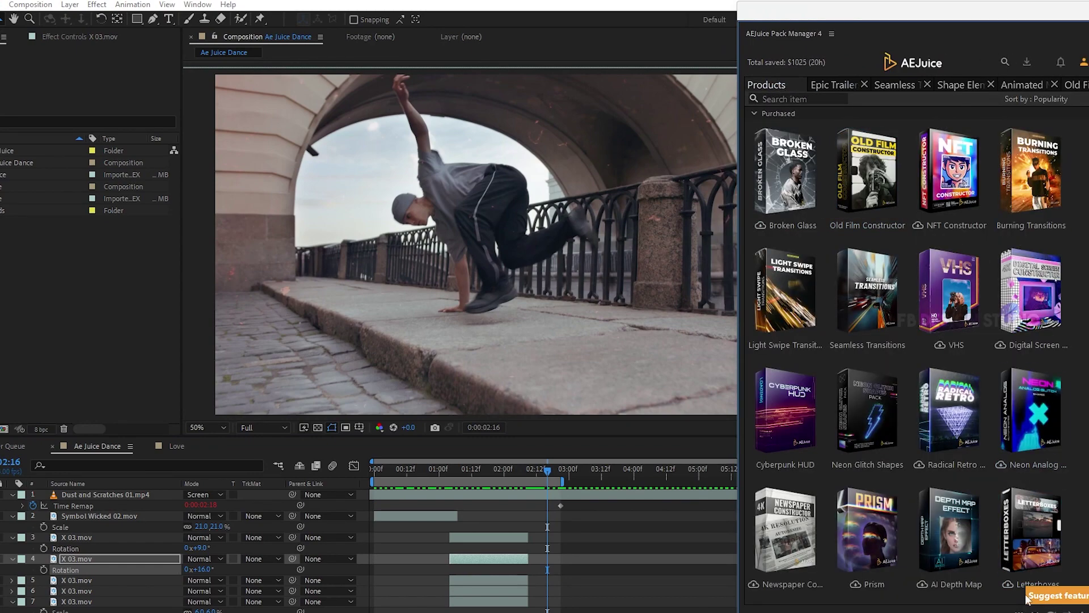
{"action": "scroll", "coordinate": [1004, 597], "scroll_direction": "down", "scroll_amount": 5}
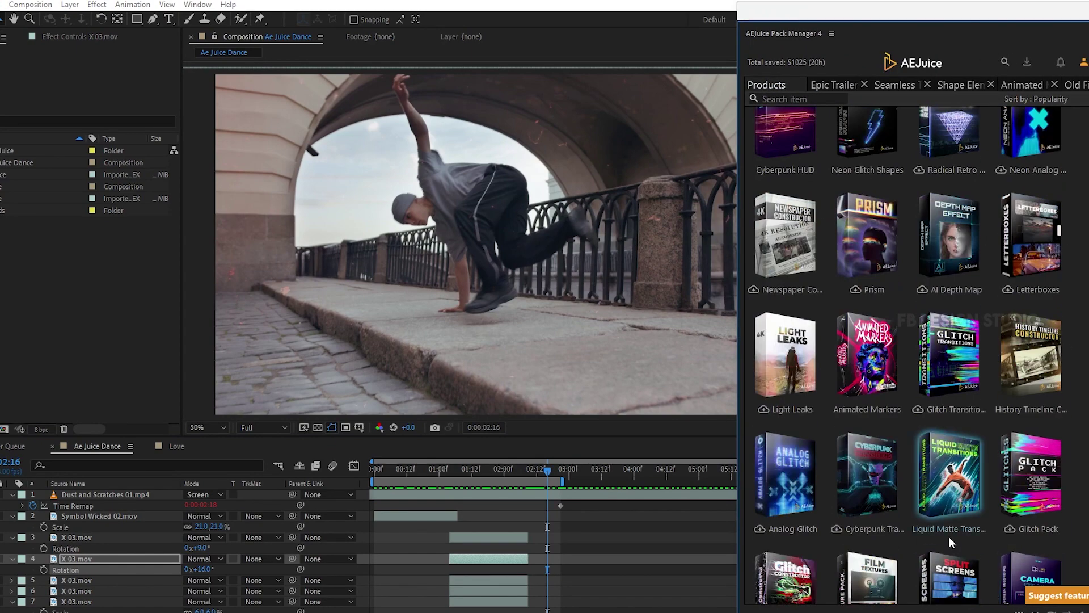
{"action": "scroll", "coordinate": [952, 543], "scroll_direction": "down", "scroll_amount": 10}
{"action": "mouse_move", "coordinate": [1020, 383]}
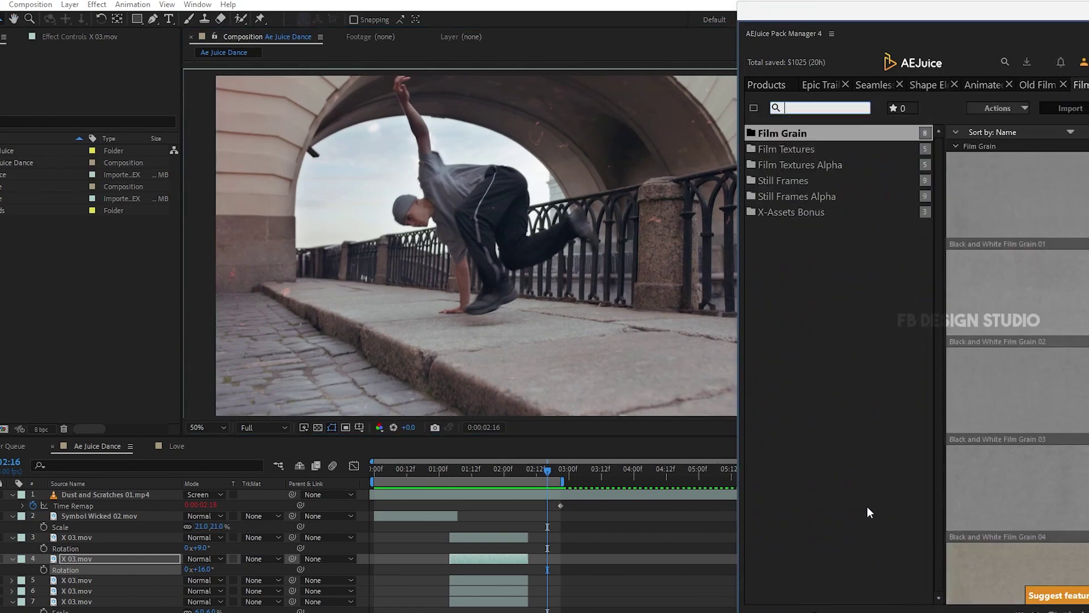
{"action": "left_click", "coordinate": [180, 447]}
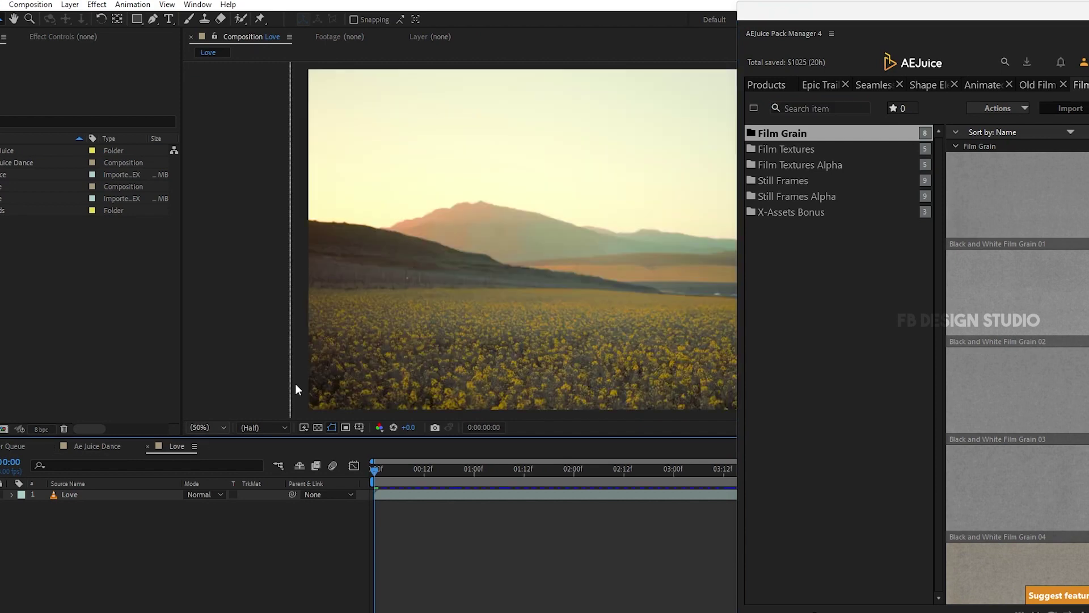
- Import Color Grain 03 over the Love footage, start it at frame 0, and blend with Soft Light
{"action": "scroll", "coordinate": [585, 248], "scroll_direction": "down", "scroll_amount": 2}
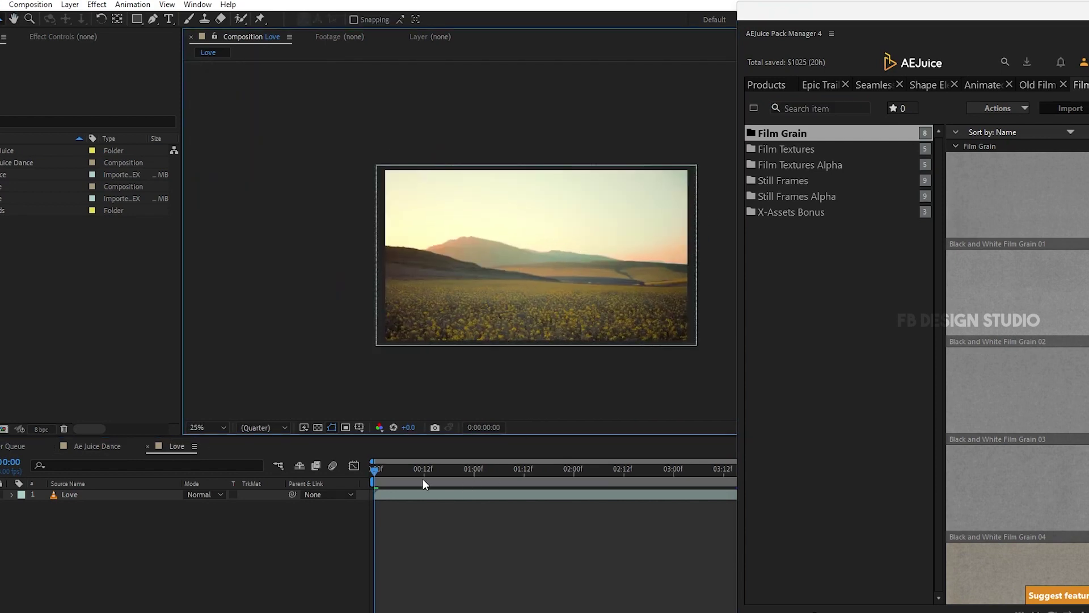
{"action": "left_click_drag", "start_coordinate": [377, 475], "coordinate": [552, 488]}
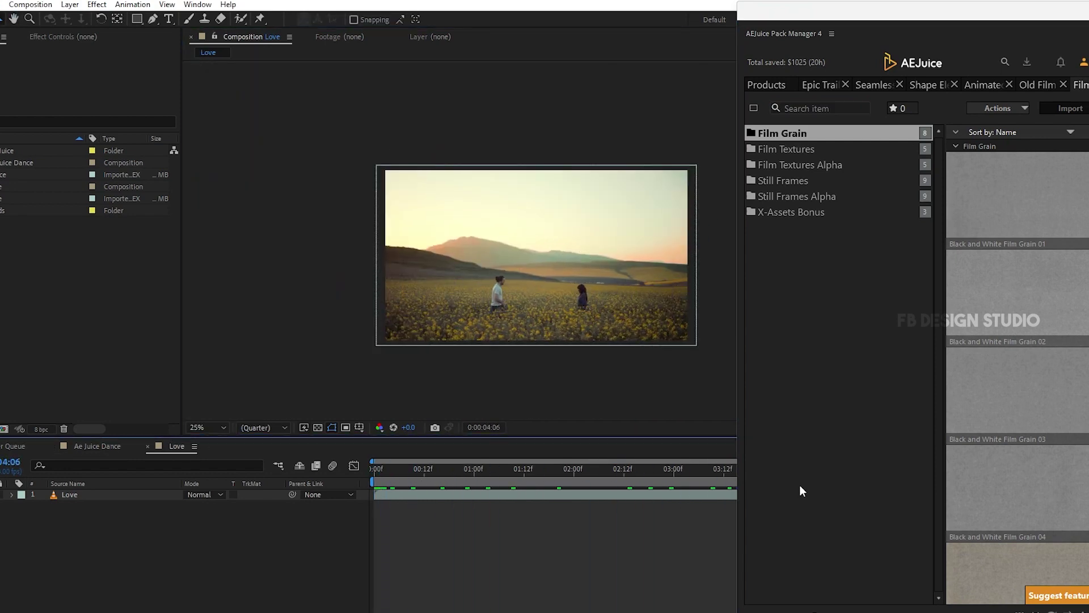
{"action": "scroll", "coordinate": [692, 233], "scroll_direction": "up", "scroll_amount": 2}
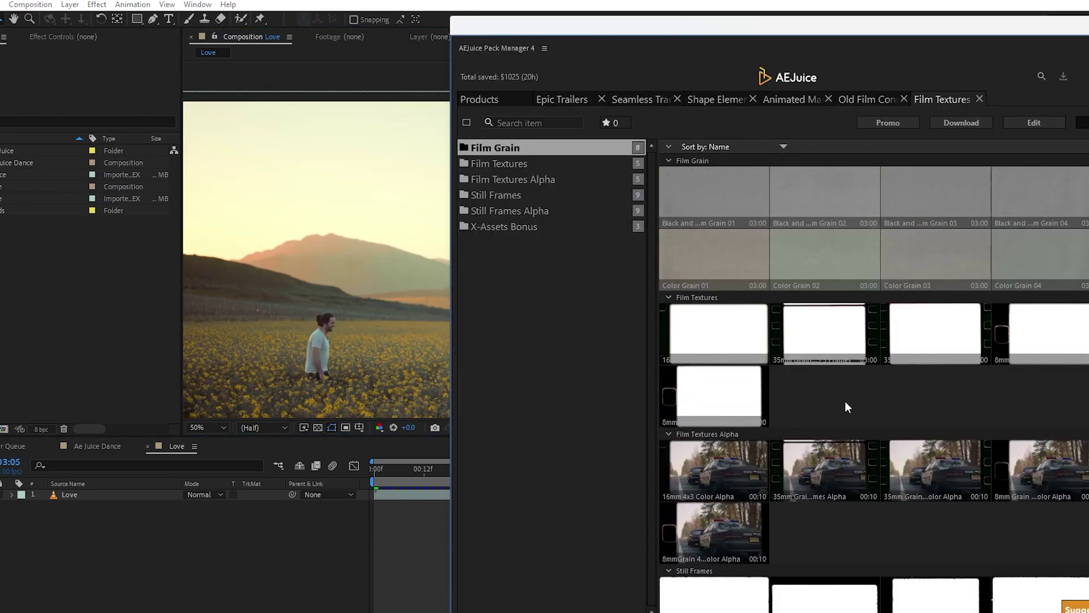
{"action": "double_click", "coordinate": [964, 271]}
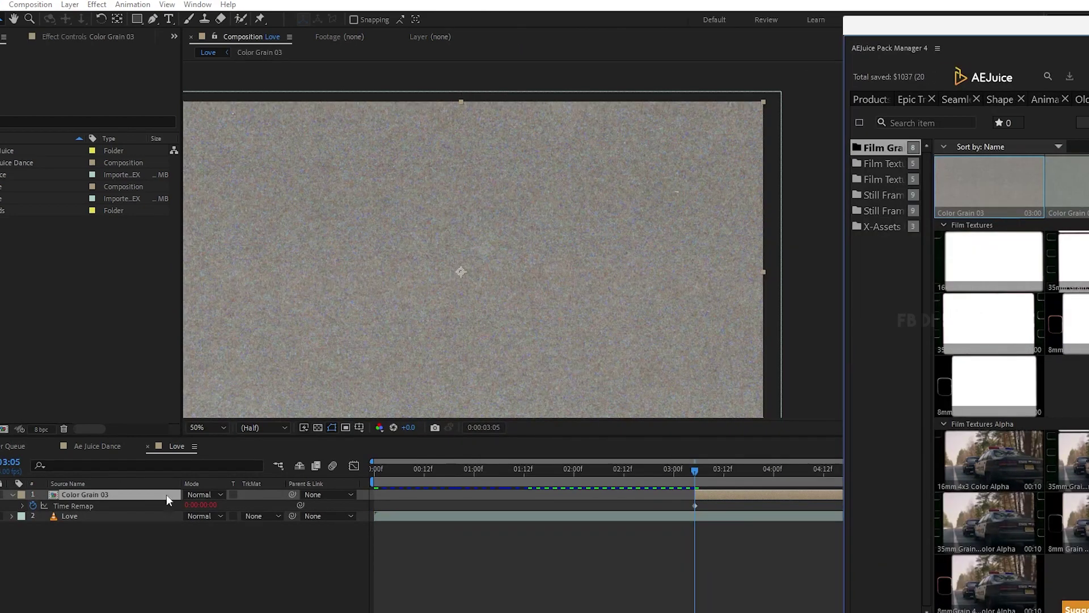
{"action": "left_click_drag", "start_coordinate": [719, 498], "coordinate": [405, 502]}
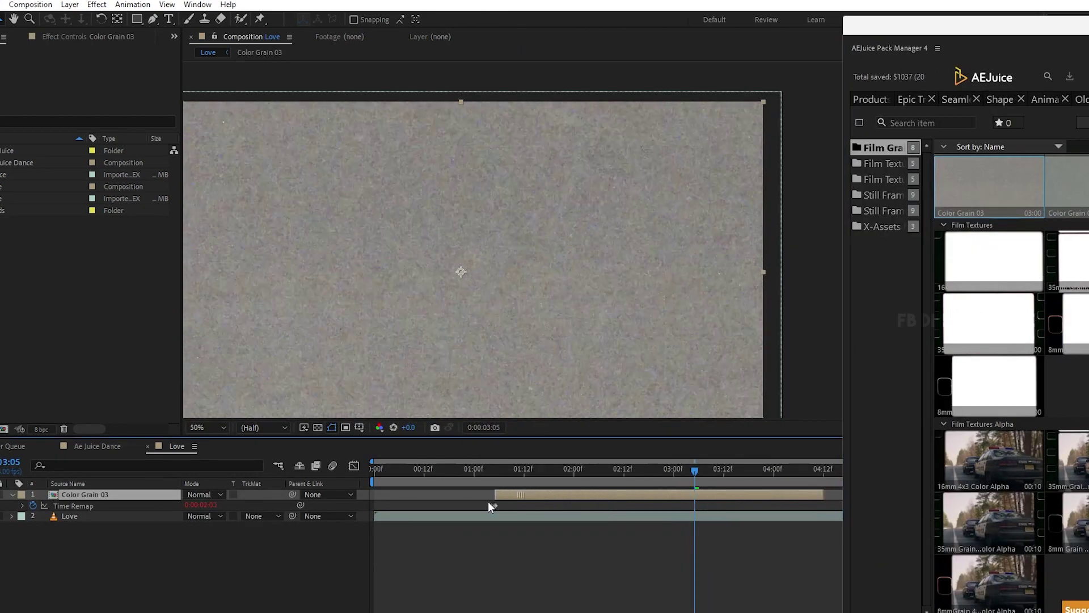
{"action": "key", "text": "Home"}
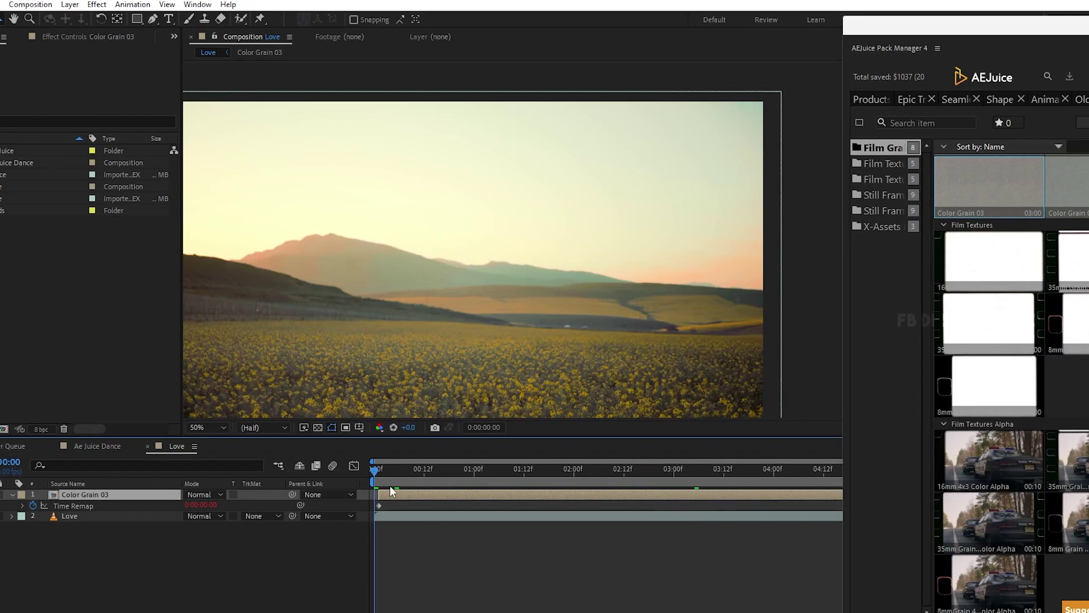
{"action": "left_click_drag", "start_coordinate": [391, 489], "coordinate": [391, 496]}
{"action": "left_click", "coordinate": [205, 494]}
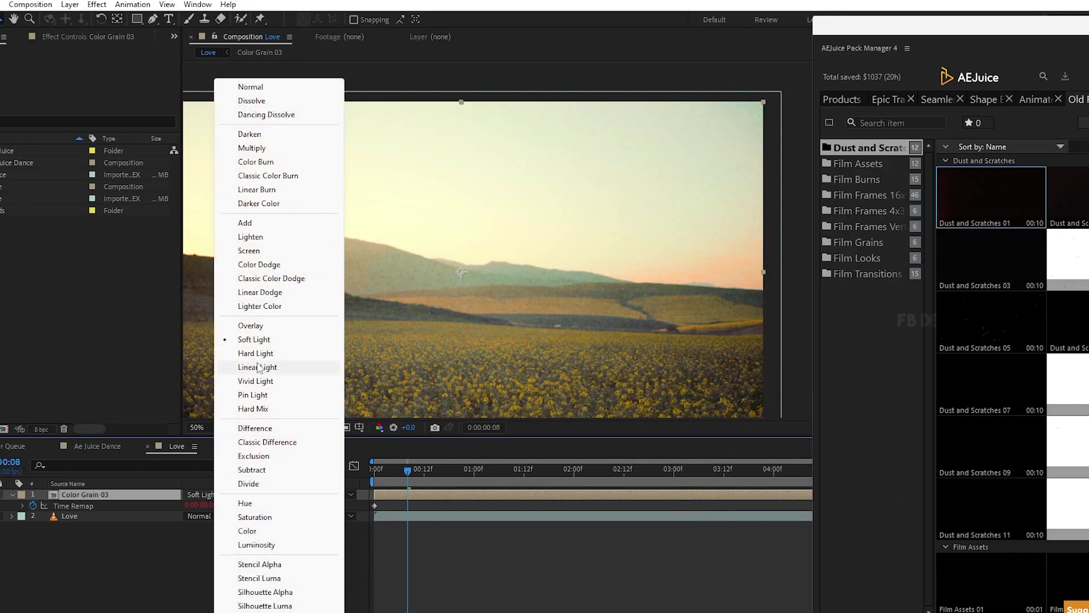
{"action": "left_click", "coordinate": [256, 339]}
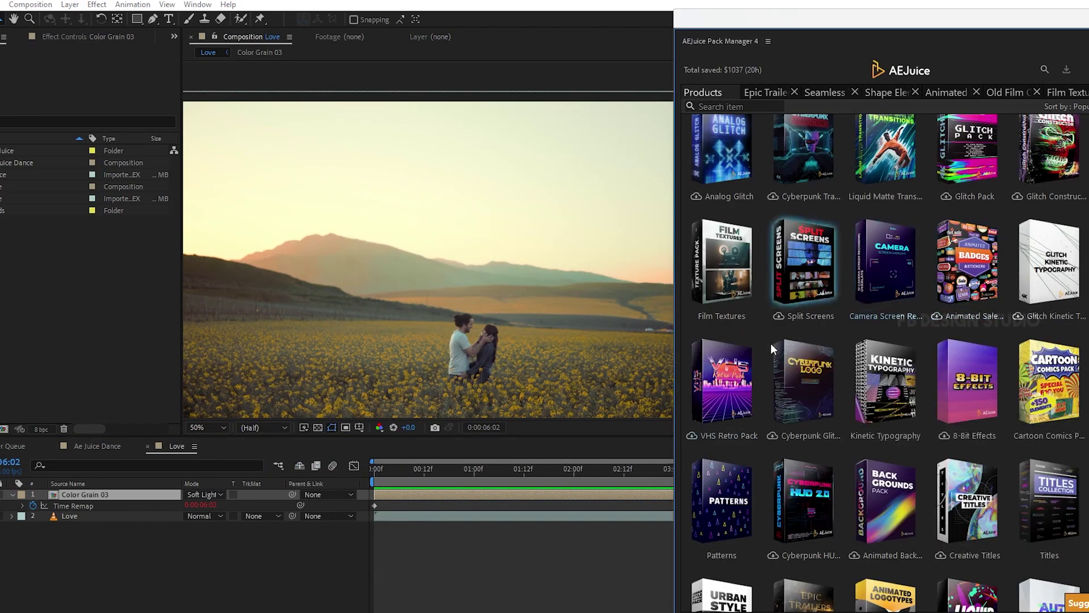
{"action": "mouse_move", "coordinate": [973, 274]}
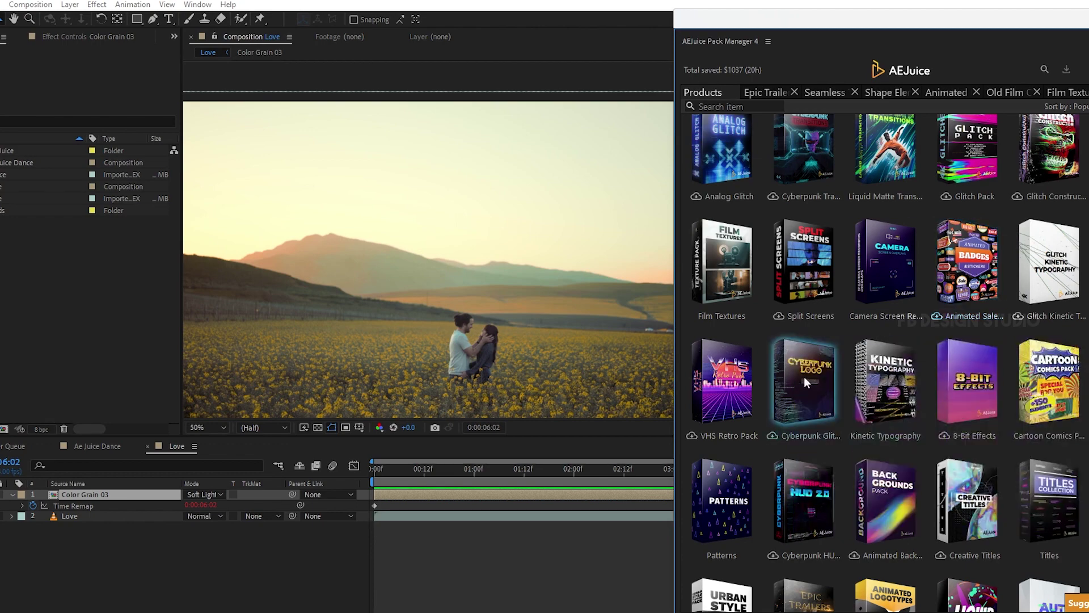
{"action": "scroll", "coordinate": [805, 377], "scroll_direction": "down", "scroll_amount": 2}
{"action": "left_click", "coordinate": [898, 317]}
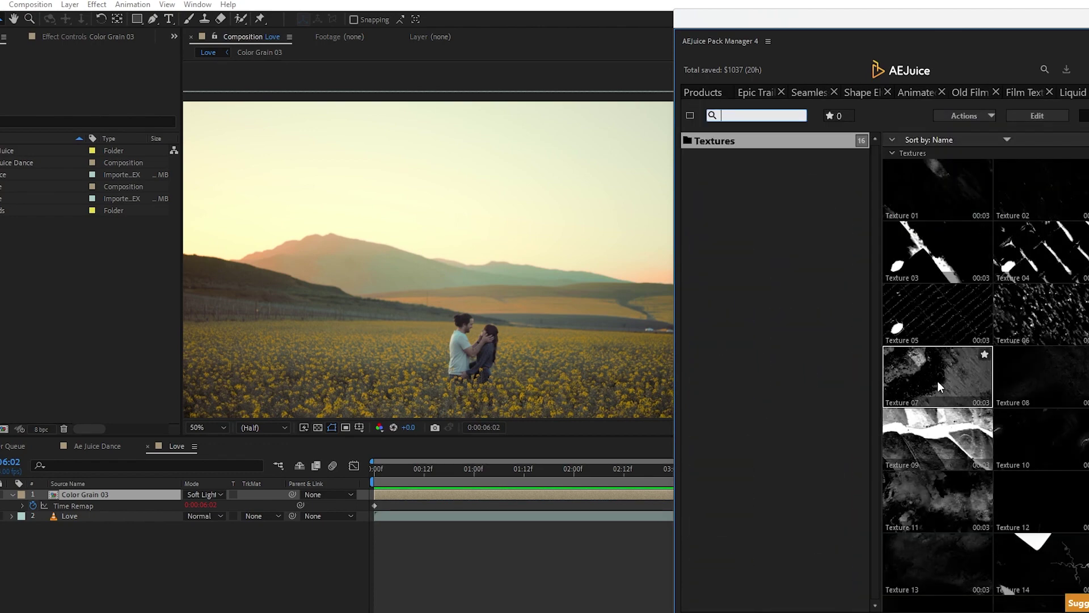
{"action": "scroll", "coordinate": [944, 379], "scroll_direction": "down", "scroll_amount": 3}
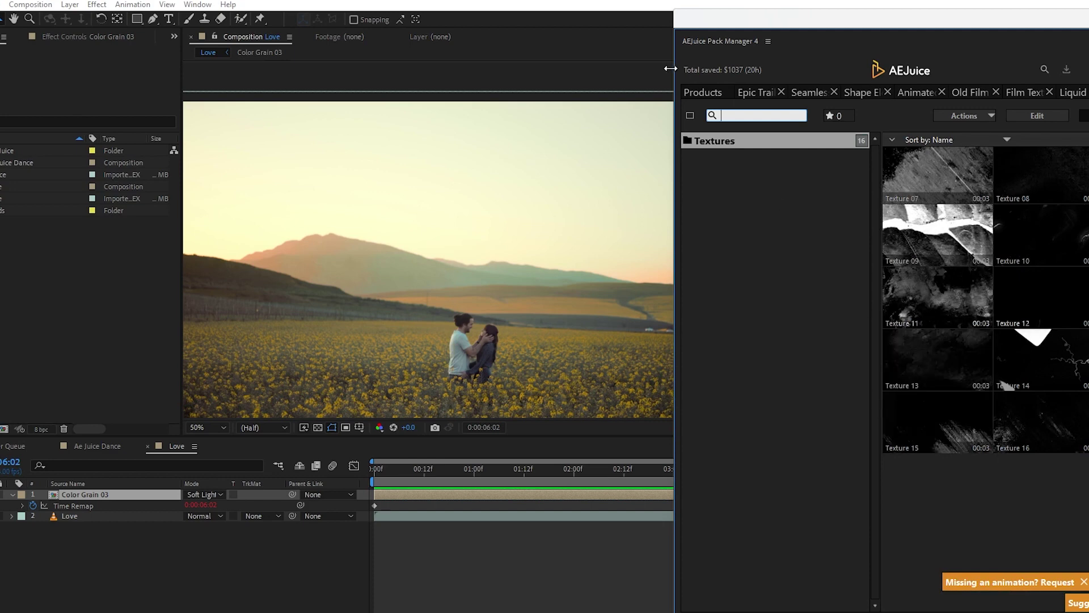
{"action": "left_click", "coordinate": [703, 92]}
{"action": "mouse_move", "coordinate": [718, 353]}
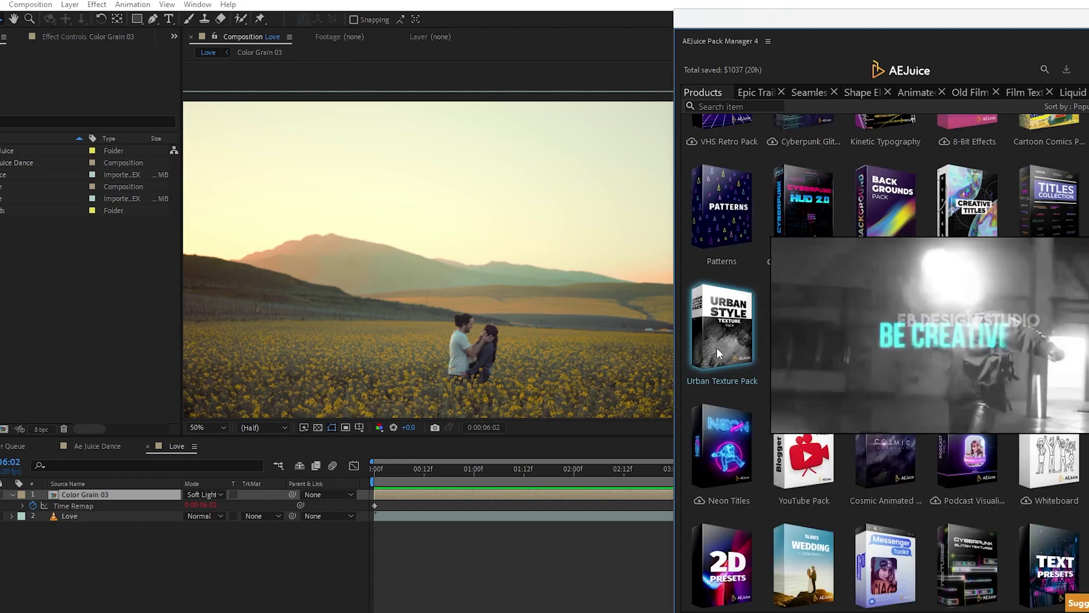
{"action": "scroll", "coordinate": [717, 347], "scroll_direction": "down", "scroll_amount": 2}
{"action": "mouse_move", "coordinate": [890, 298]}
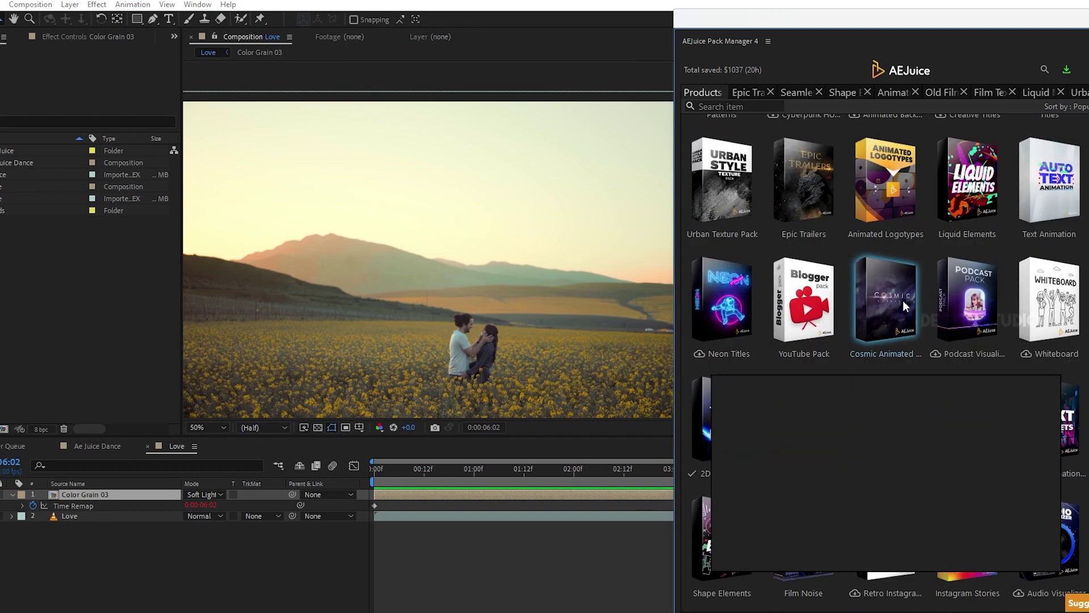
{"action": "left_click", "coordinate": [889, 316]}
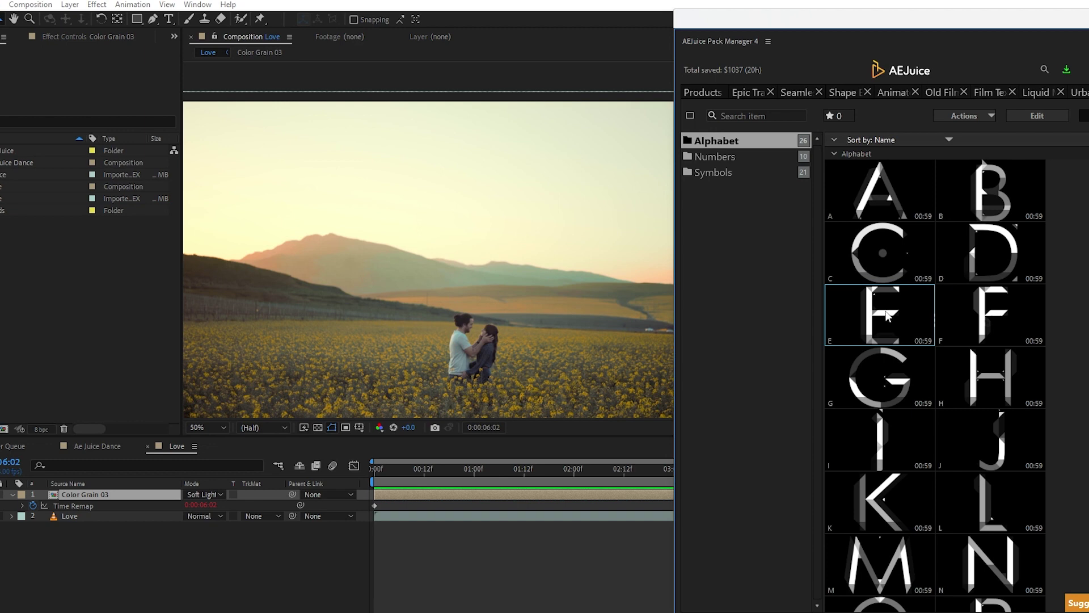
- Move the L, O and V letter layers to the beginning of the composition
{"action": "left_click", "coordinate": [528, 261]}
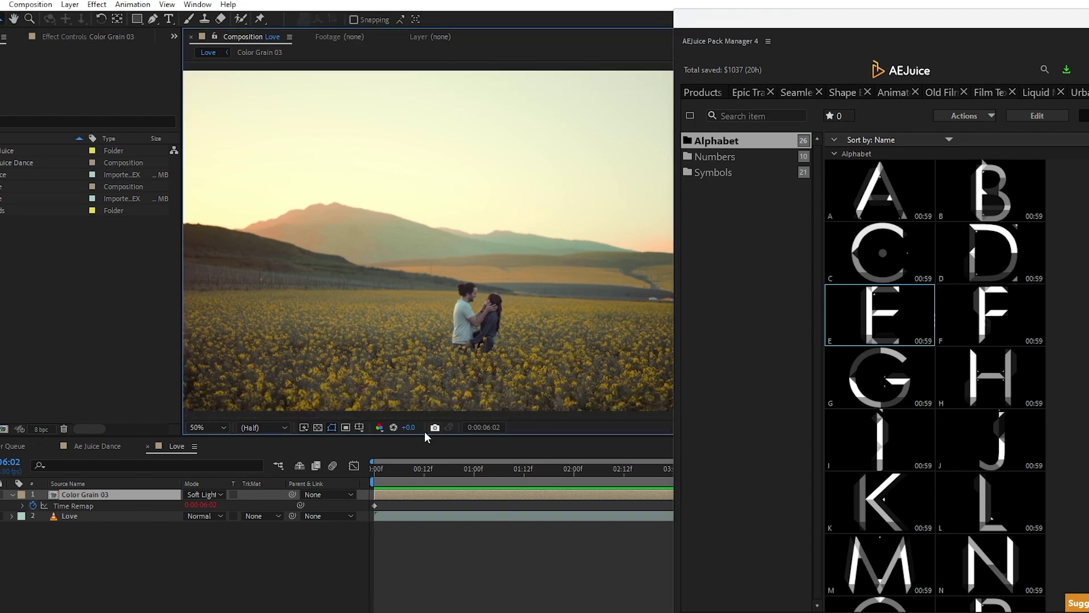
{"action": "left_click_drag", "start_coordinate": [402, 483], "coordinate": [450, 482]}
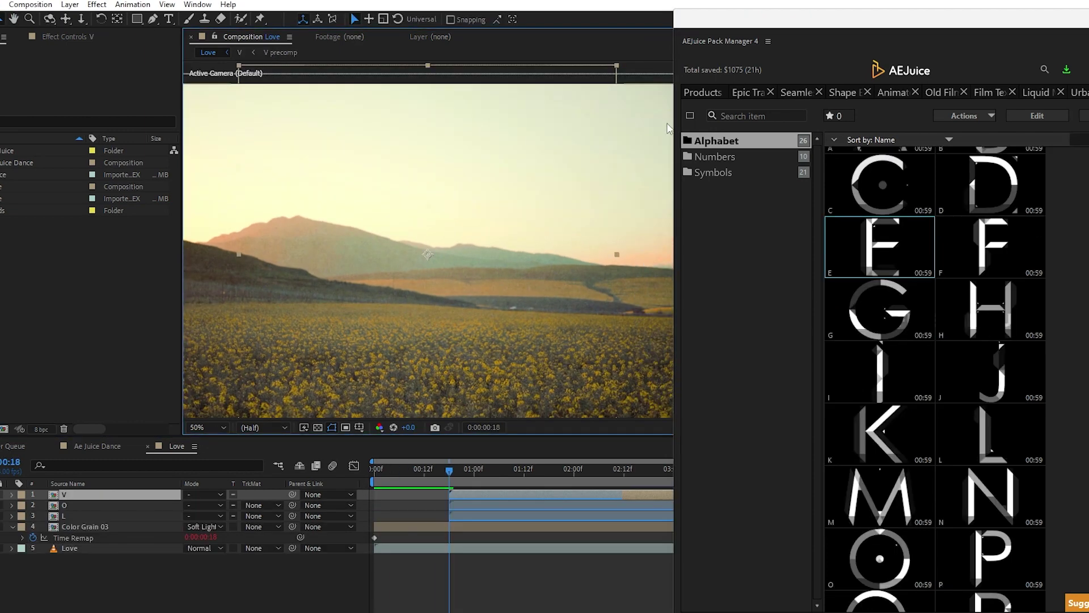
{"action": "left_click_drag", "start_coordinate": [673, 127], "coordinate": [880, 127]}
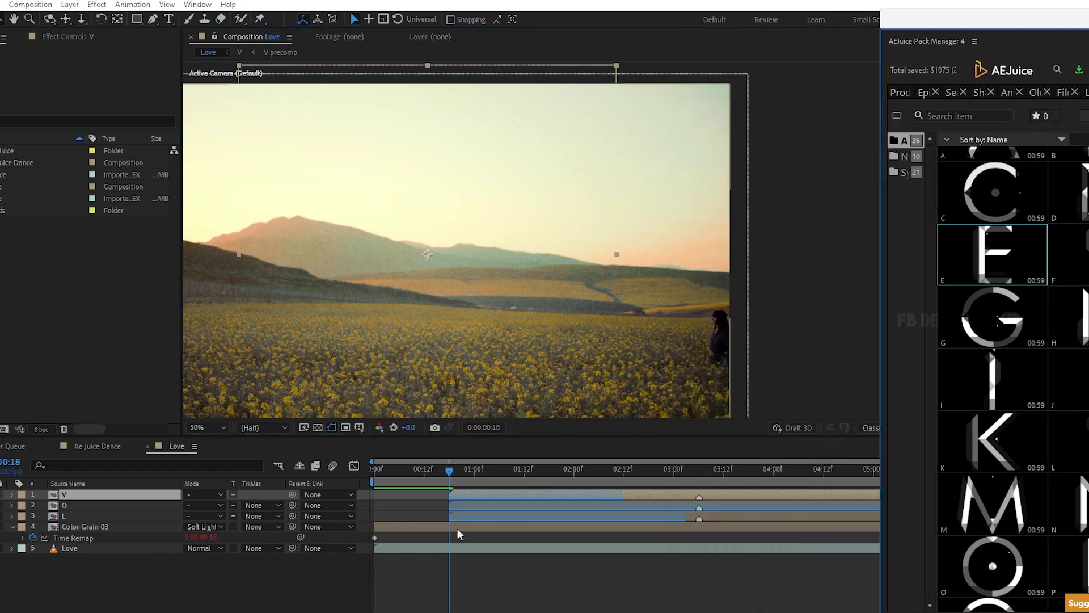
{"action": "left_click", "coordinate": [503, 521], "text": "shift"}
{"action": "mouse_move", "coordinate": [503, 521]}
{"action": "left_mouse_down"}
{"action": "mouse_move", "coordinate": [446, 519]}
{"action": "mouse_move", "coordinate": [461, 519]}
{"action": "left_mouse_up"}
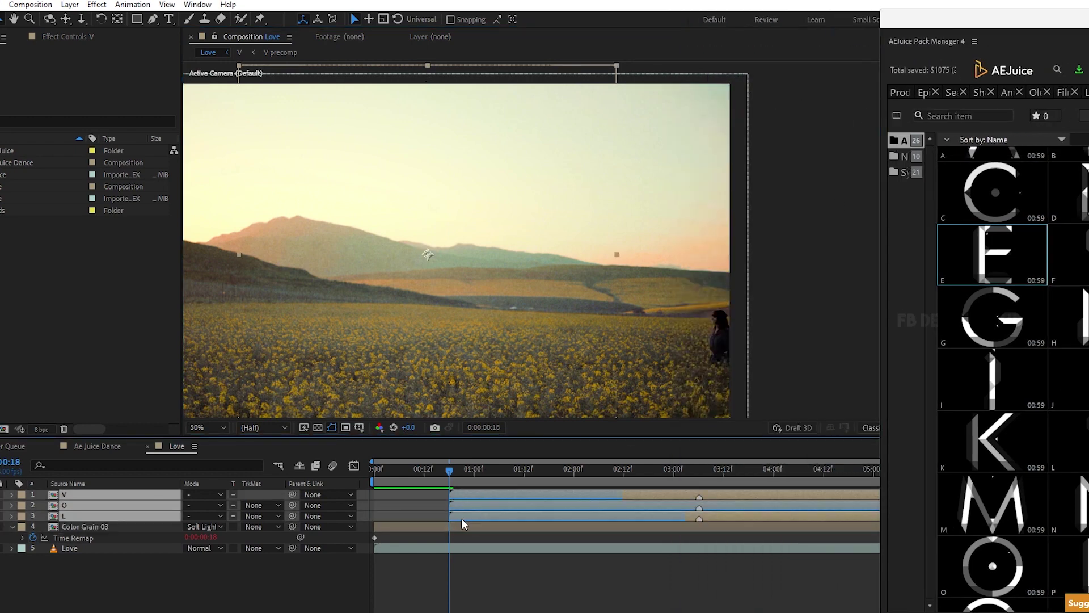
{"action": "left_click_drag", "start_coordinate": [461, 519], "coordinate": [391, 508]}
- Show the letters' 33% Scale values, close the floating AEJuice window, and preview LOVE
{"action": "key", "text": "s"}
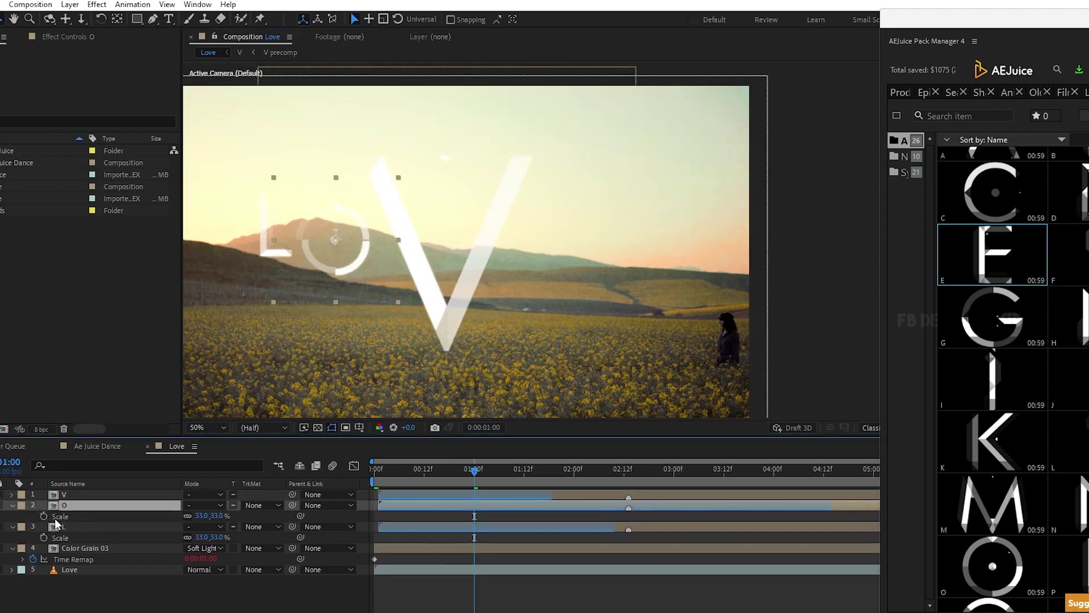
{"action": "scroll", "coordinate": [444, 297], "scroll_direction": "down", "scroll_amount": 2}
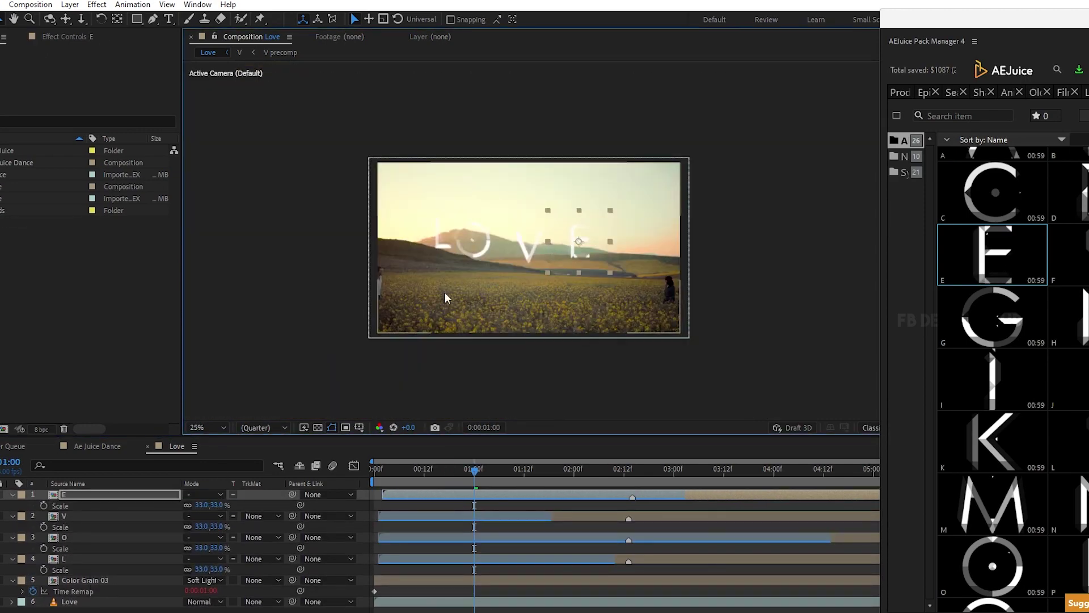
{"action": "scroll", "coordinate": [444, 297], "scroll_direction": "up", "scroll_amount": 2}
{"action": "mouse_move", "coordinate": [925, 41]}
{"action": "left_mouse_down"}
{"action": "mouse_move", "coordinate": [487, 102]}
{"action": "mouse_move", "coordinate": [860, 89]}
{"action": "left_mouse_up"}
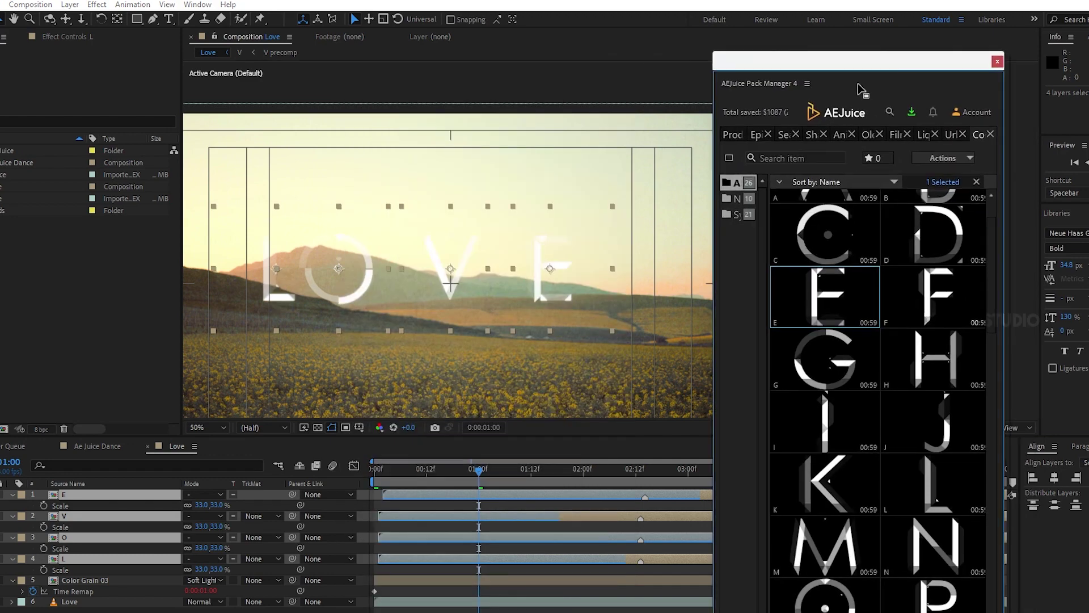
{"action": "left_click", "coordinate": [997, 60]}
{"action": "key", "text": "space"}
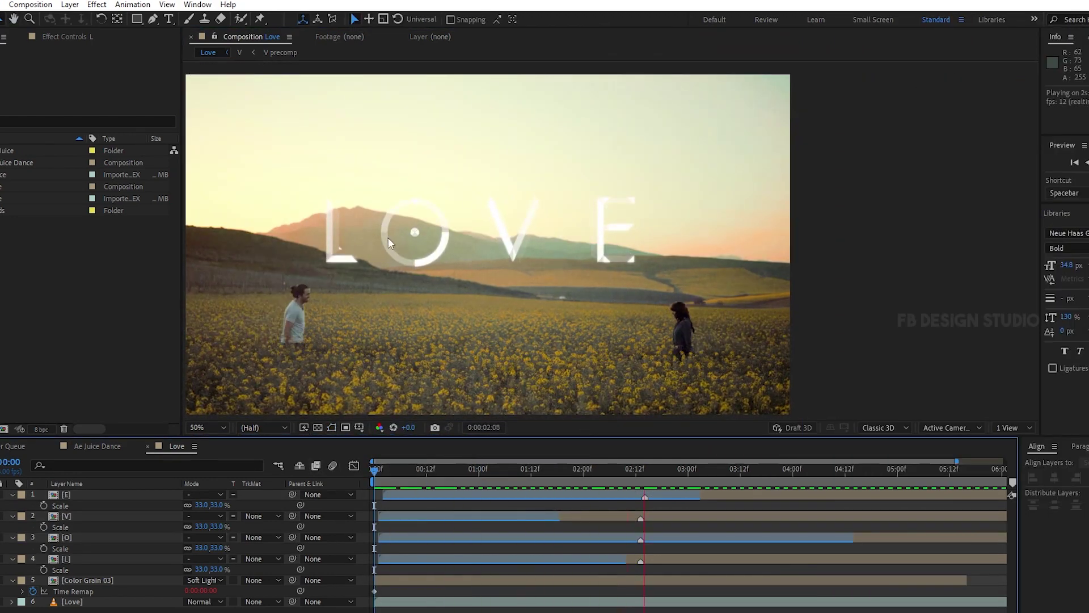
- Start the L letter at frame 0 and the E letter at frame 1, then select all four letters
{"action": "key", "text": "space"}
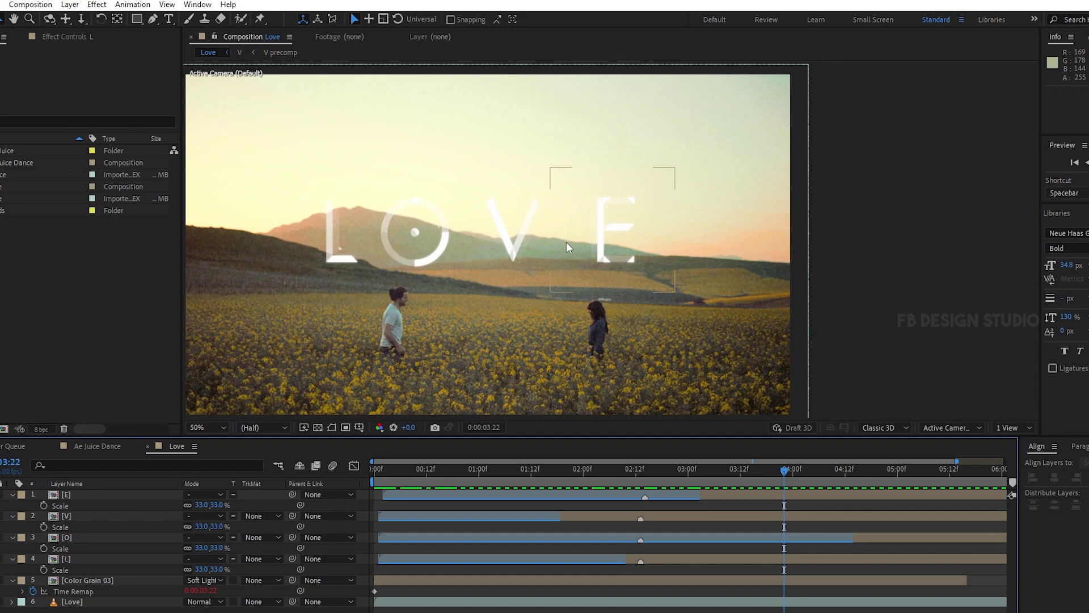
{"action": "key", "text": "Home"}
{"action": "mouse_move", "coordinate": [397, 557]}
{"action": "left_mouse_down"}
{"action": "mouse_move", "coordinate": [390, 536]}
{"action": "mouse_move", "coordinate": [402, 511]}
{"action": "left_mouse_up"}
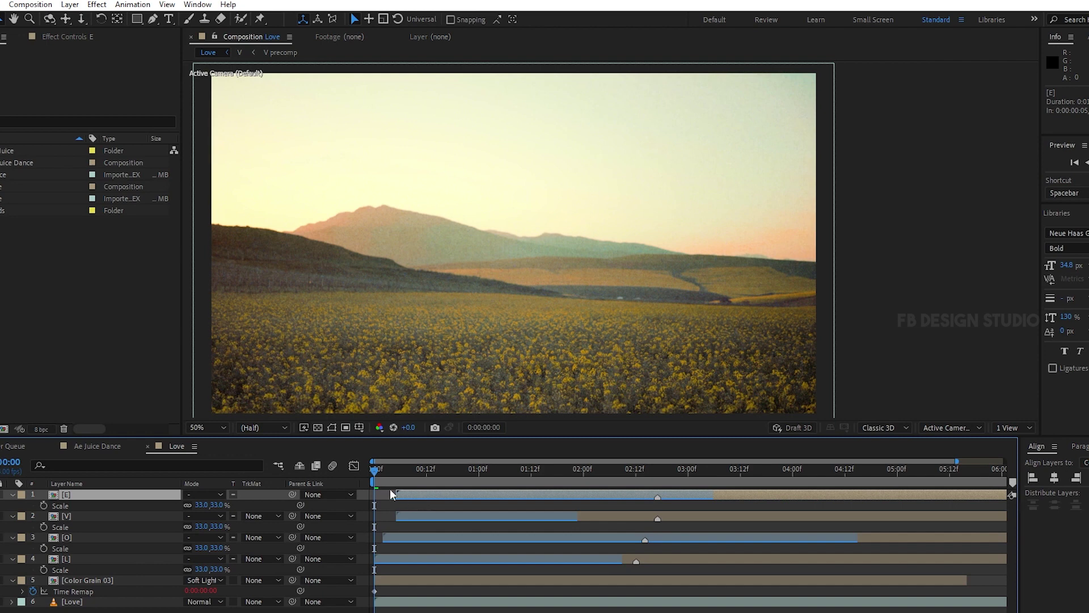
{"action": "left_click_drag", "start_coordinate": [408, 494], "coordinate": [446, 493]}
{"action": "key", "text": "ctrl+z"}
{"action": "key", "text": "ctrl+z"}
{"action": "key", "text": "ctrl+z"}
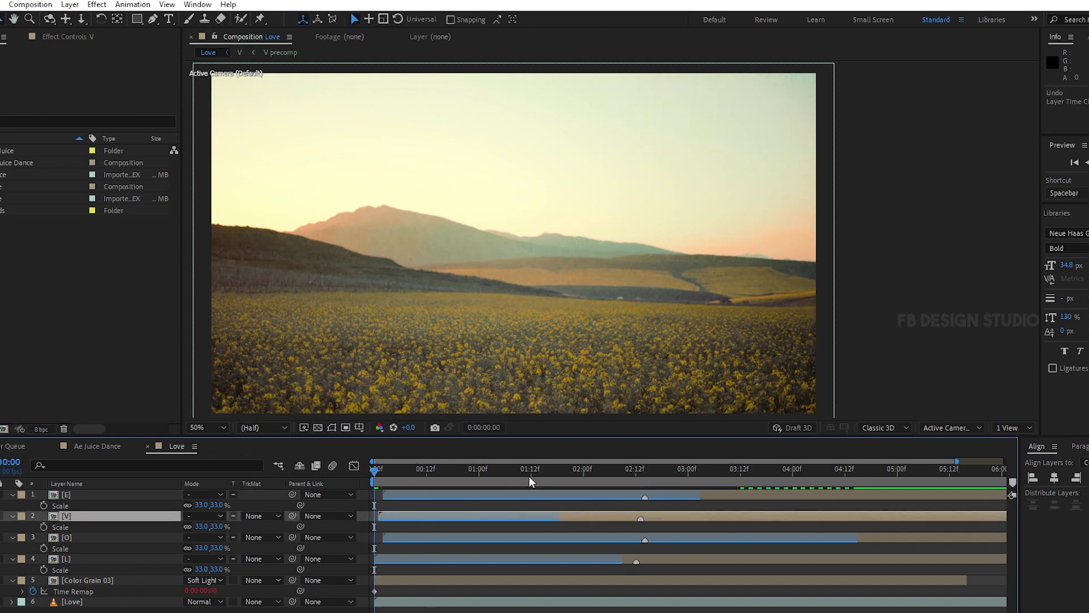
{"action": "key", "text": "ctrl+z"}
{"action": "key", "text": "ctrl+z"}
{"action": "key", "text": "ctrl+z"}
{"action": "left_click_drag", "start_coordinate": [396, 495], "coordinate": [391, 495]}
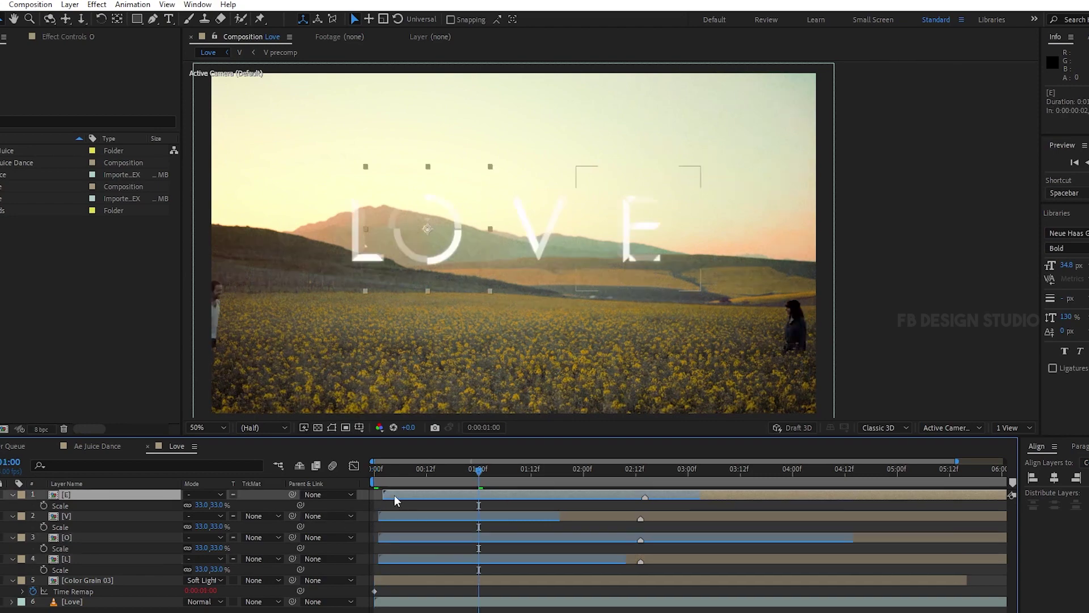
{"action": "left_click", "coordinate": [363, 469]}
{"action": "left_click", "coordinate": [391, 557]}
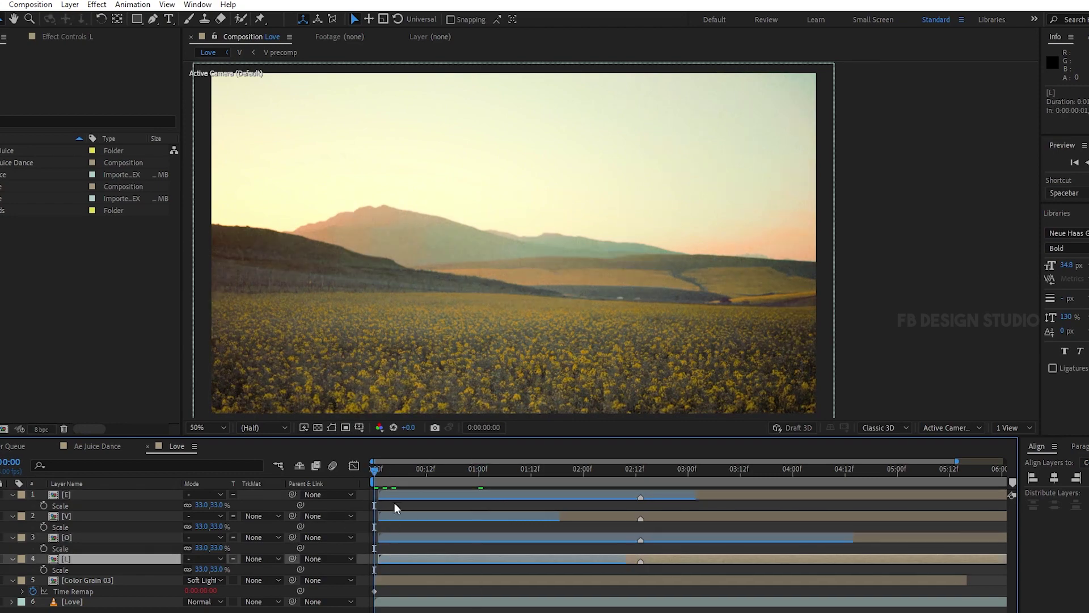
{"action": "left_click", "coordinate": [397, 493], "text": "shift"}
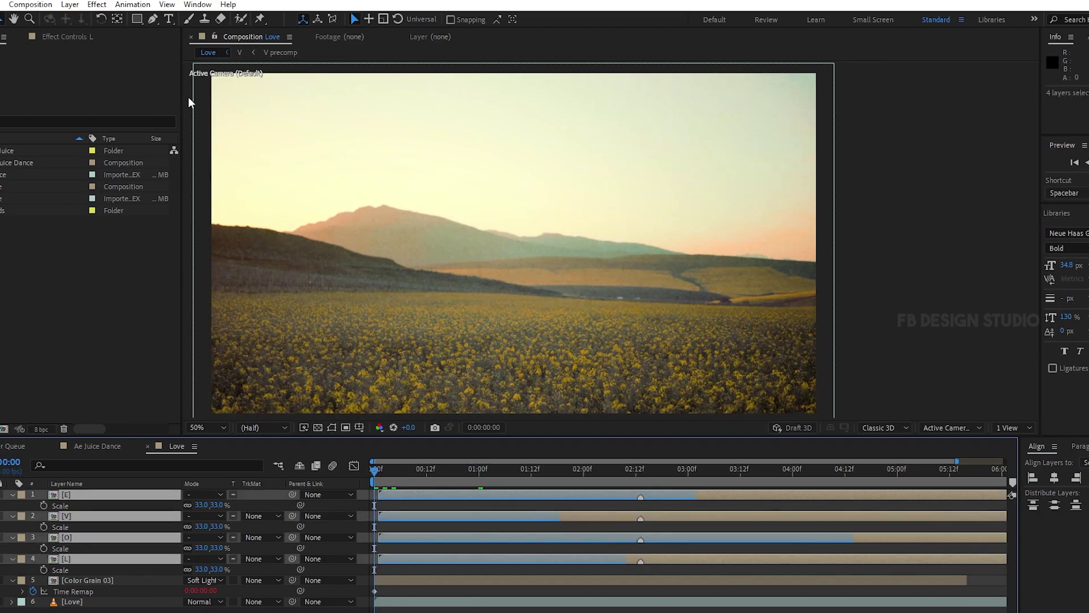
- Open the AEJuice Shifter panel and resize it beside the project list
{"action": "left_click", "coordinate": [205, 4]}
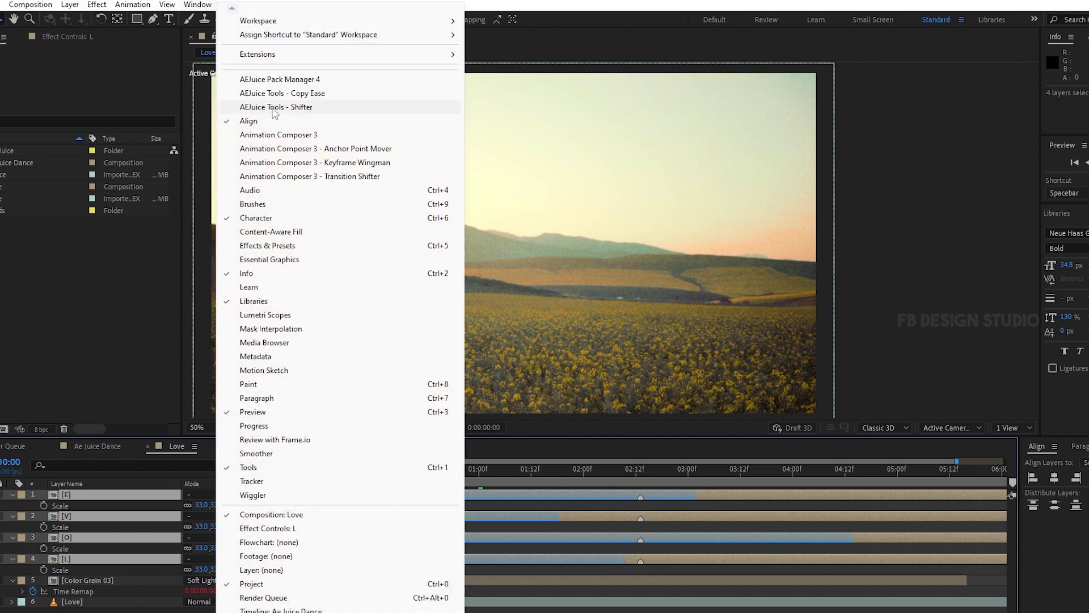
{"action": "left_click", "coordinate": [271, 107]}
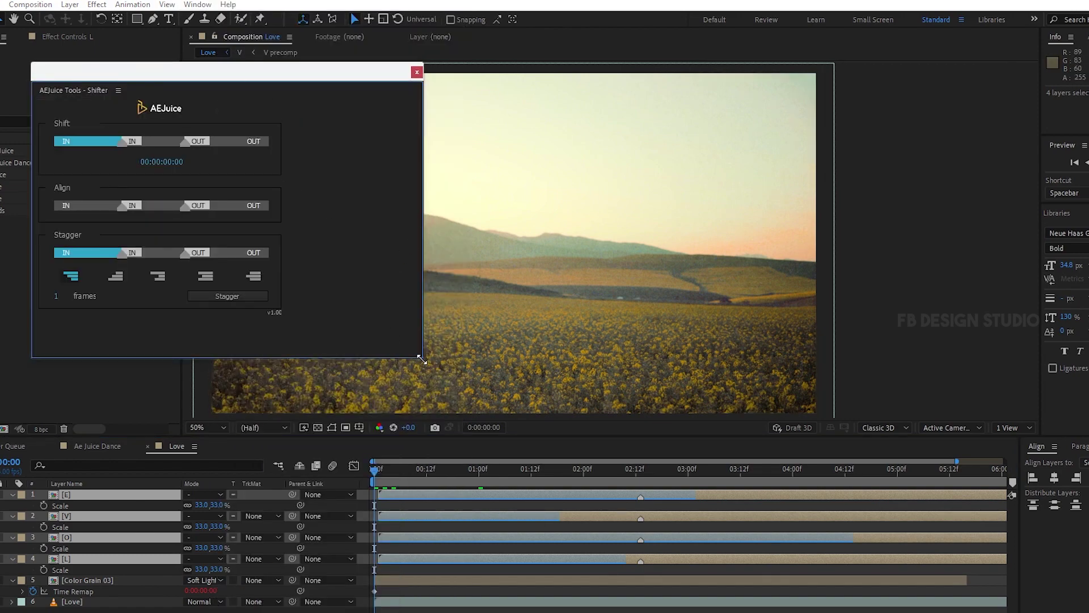
{"action": "left_click_drag", "start_coordinate": [422, 357], "coordinate": [389, 468]}
{"action": "left_click_drag", "start_coordinate": [215, 75], "coordinate": [817, 98]}
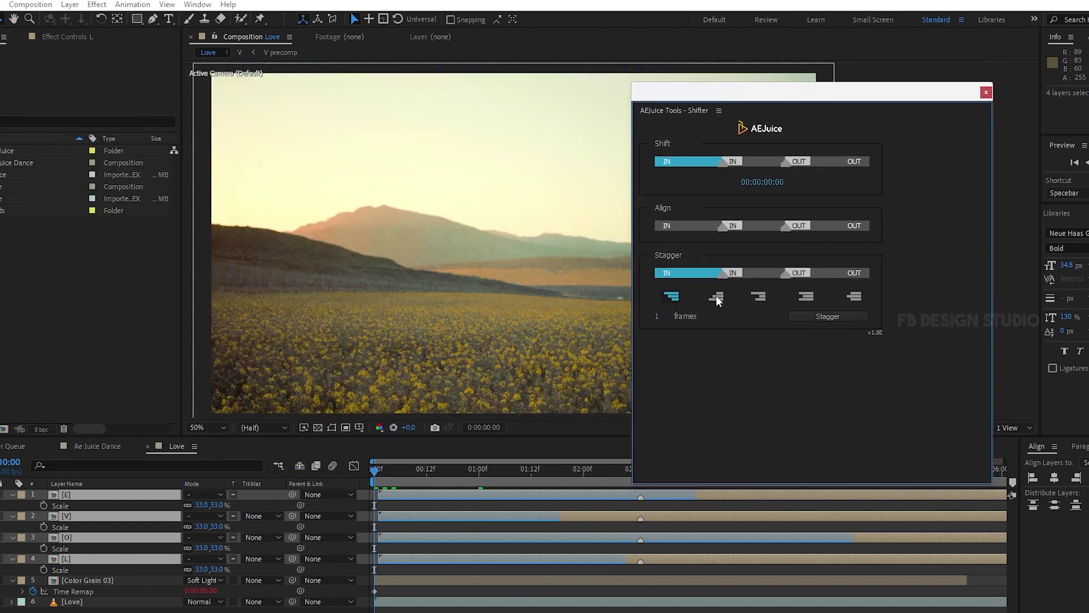
- Stagger the letter layers by 12 frames with the second stagger mode and preview
{"action": "left_click", "coordinate": [658, 315]}
{"action": "type", "text": "2"}
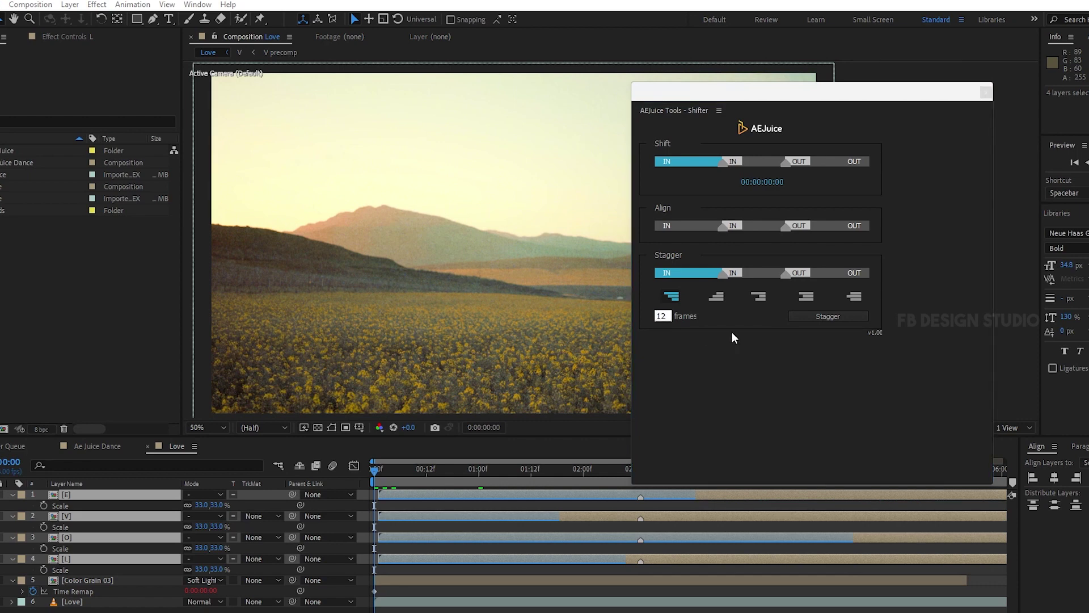
{"action": "left_click", "coordinate": [715, 296]}
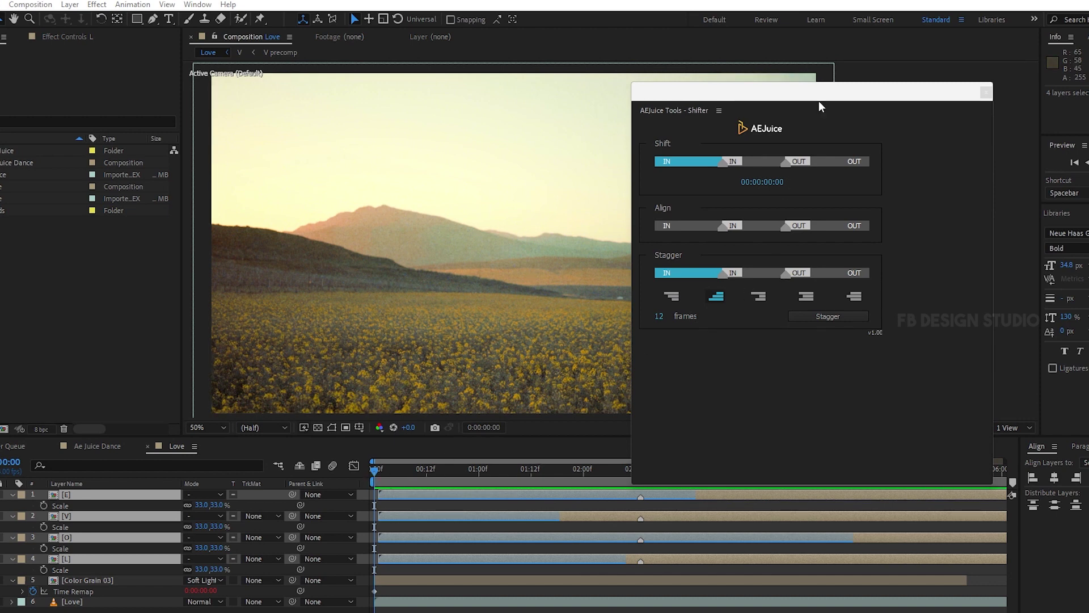
{"action": "left_click_drag", "start_coordinate": [820, 102], "coordinate": [968, 100]}
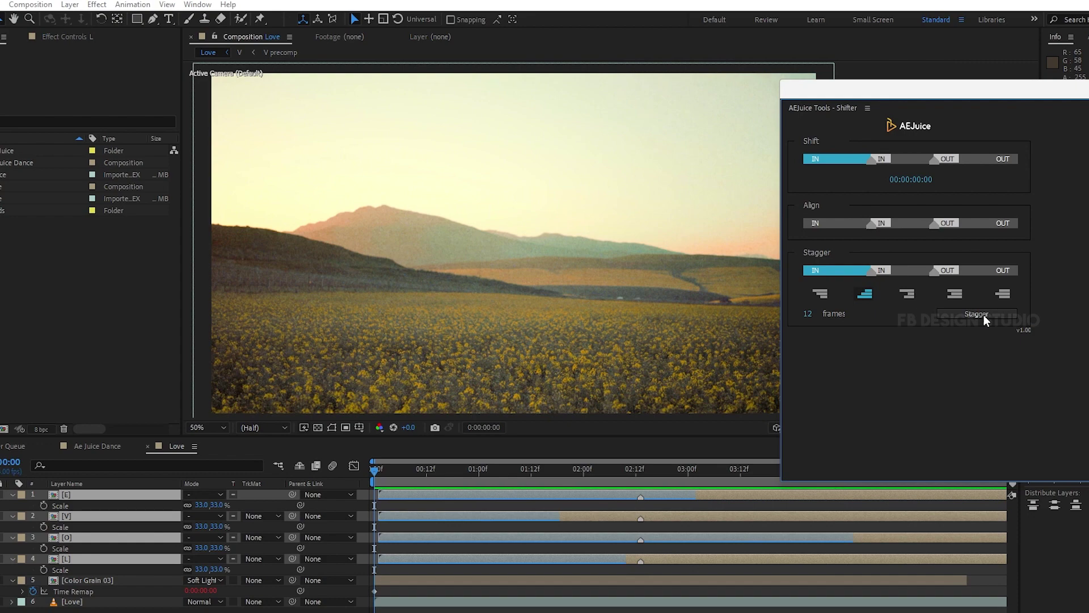
{"action": "left_click", "coordinate": [984, 315]}
{"action": "key", "text": "space"}
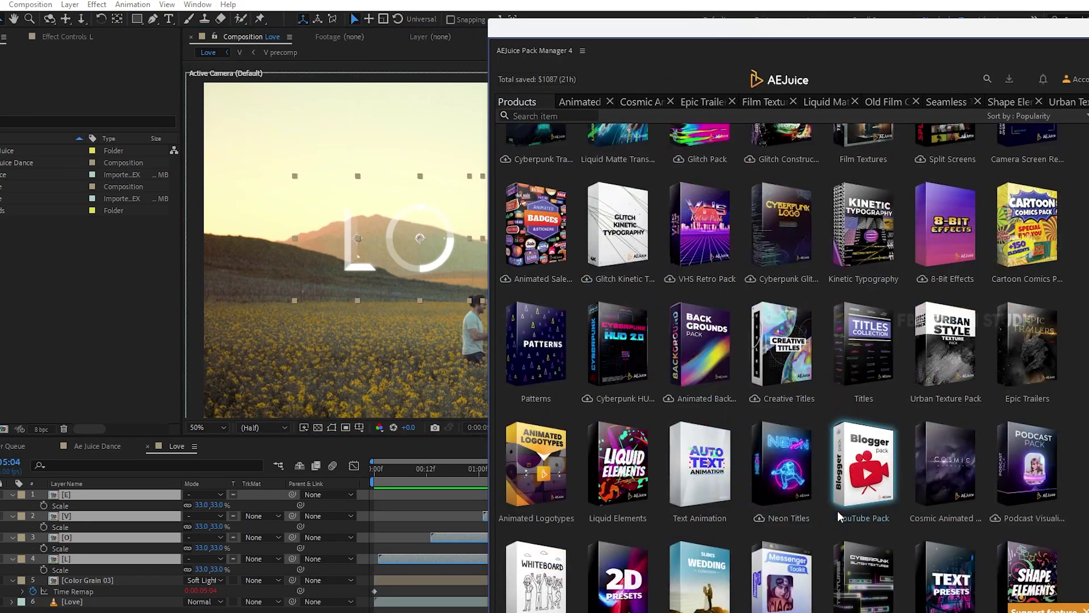
{"action": "scroll", "coordinate": [839, 515], "scroll_direction": "down", "scroll_amount": 4}
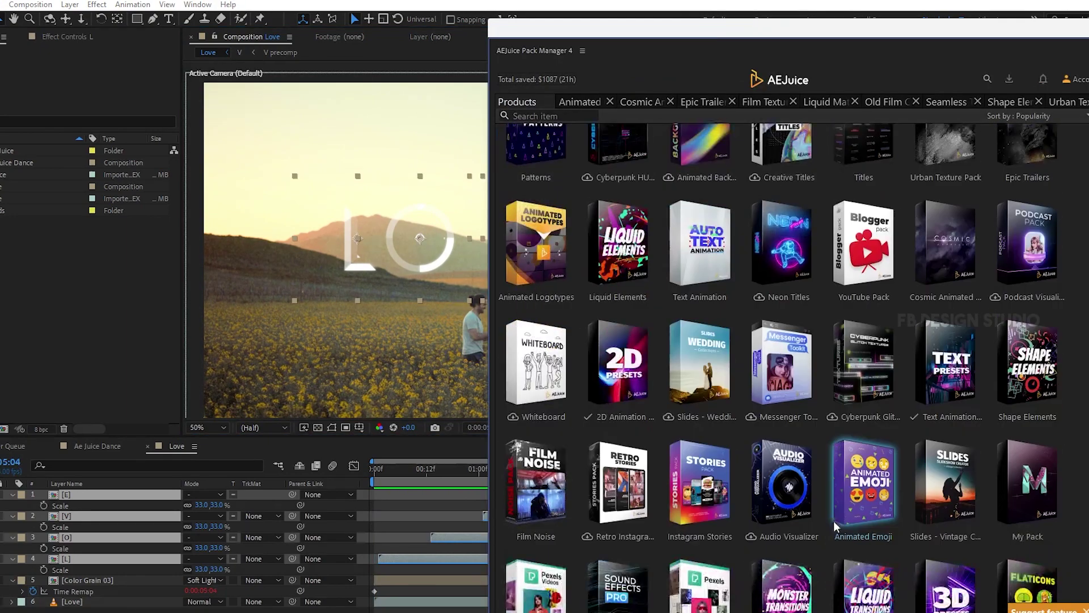
- Open Sound Effects Pro's Glitch folder and preview the Love comp with glith_21 and turn_paper_3 sounds
{"action": "scroll", "coordinate": [775, 534], "scroll_direction": "down", "scroll_amount": 1}
{"action": "scroll", "coordinate": [658, 480], "scroll_direction": "down", "scroll_amount": 1}
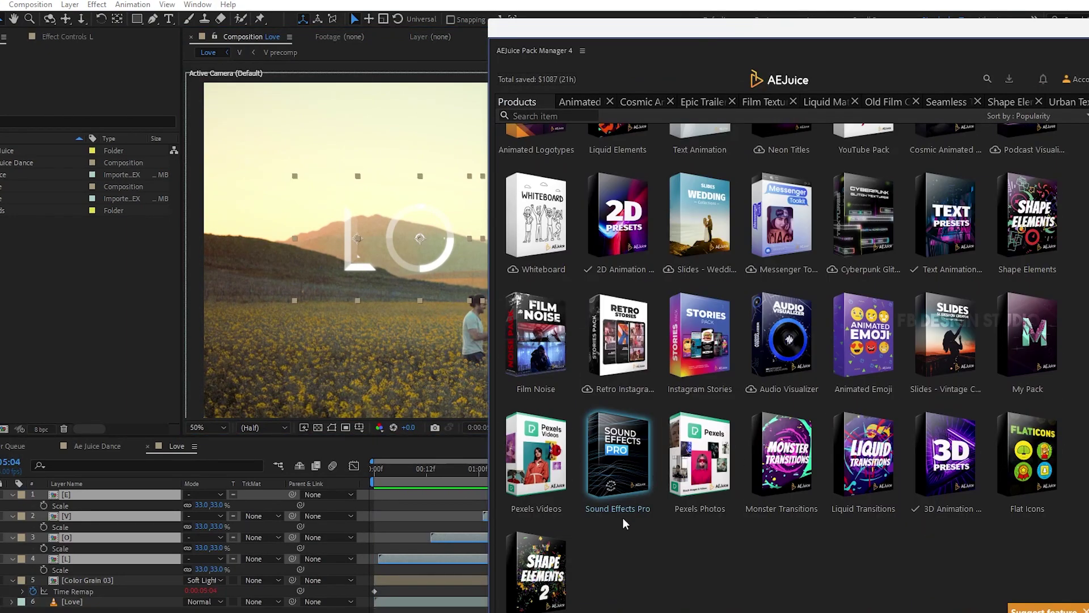
{"action": "left_click", "coordinate": [627, 484]}
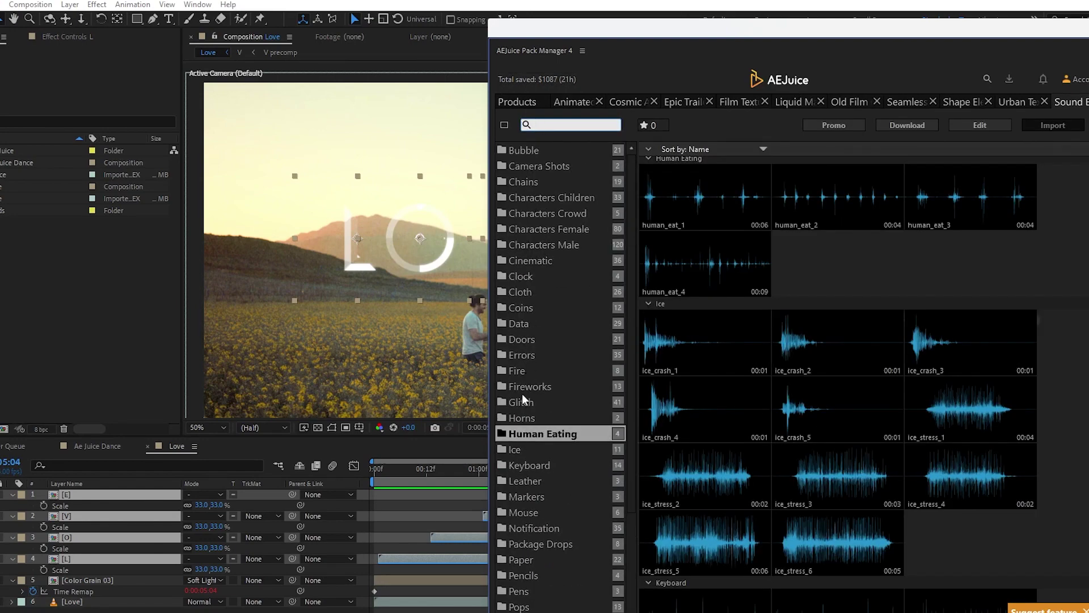
{"action": "left_click", "coordinate": [539, 401]}
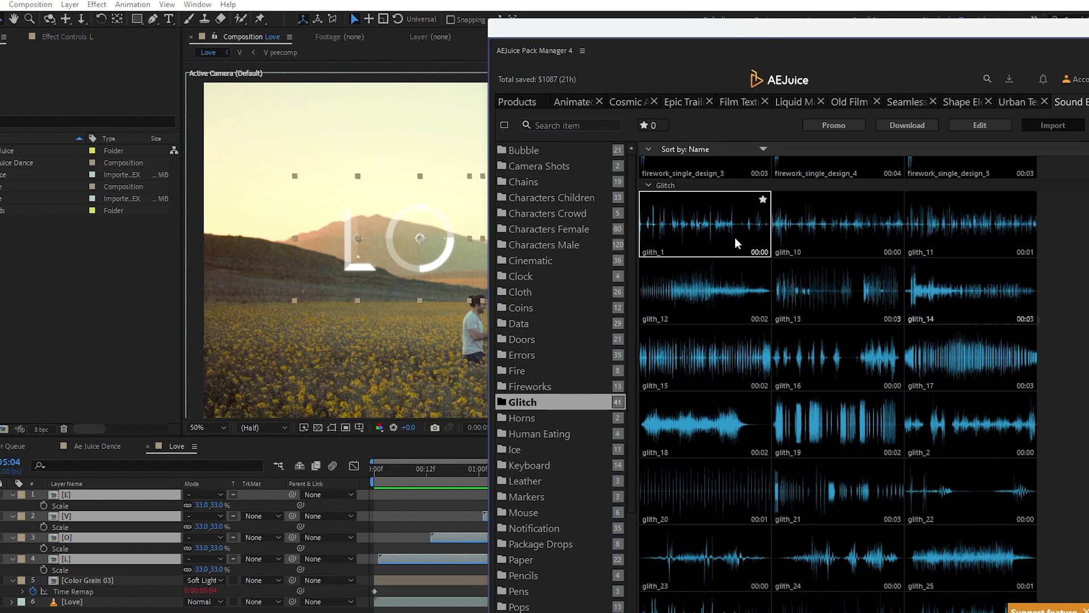
{"action": "scroll", "coordinate": [736, 237], "scroll_direction": "up", "scroll_amount": 5}
{"action": "scroll", "coordinate": [785, 369], "scroll_direction": "down", "scroll_amount": 3}
{"action": "key", "text": "space"}
{"action": "key", "text": "space"}
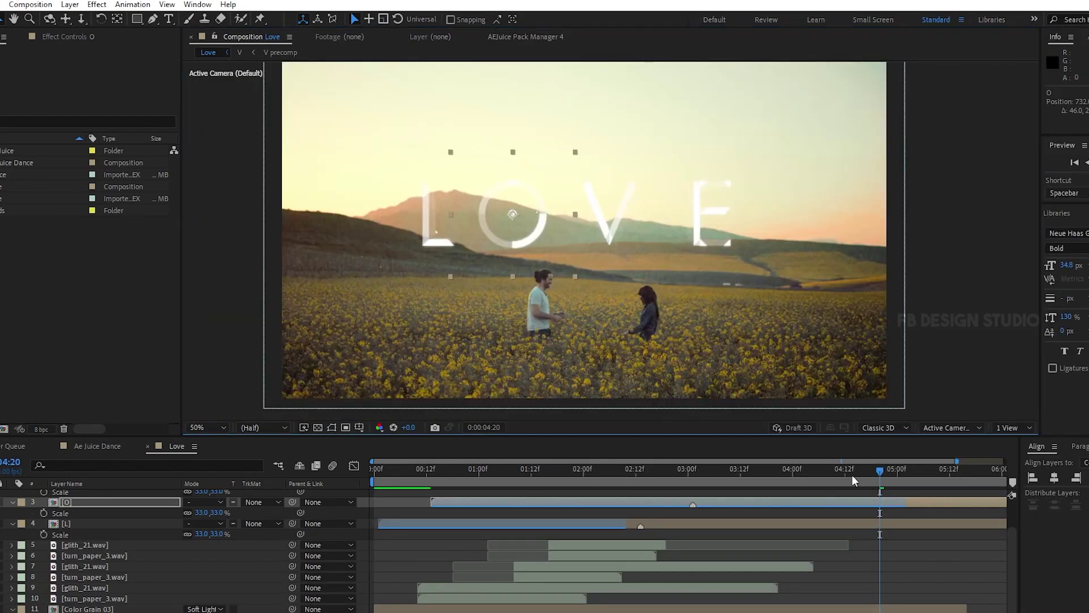
{"action": "key", "text": "Home"}
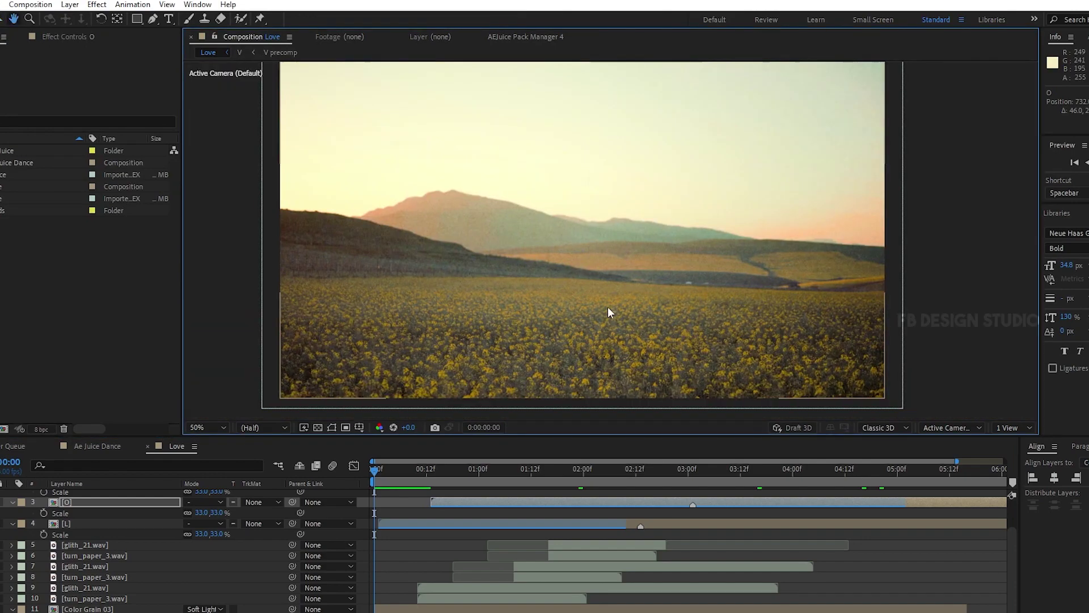
- Preview the composition, then open the Film Noise pack and return to the product list
{"action": "key", "text": "space"}
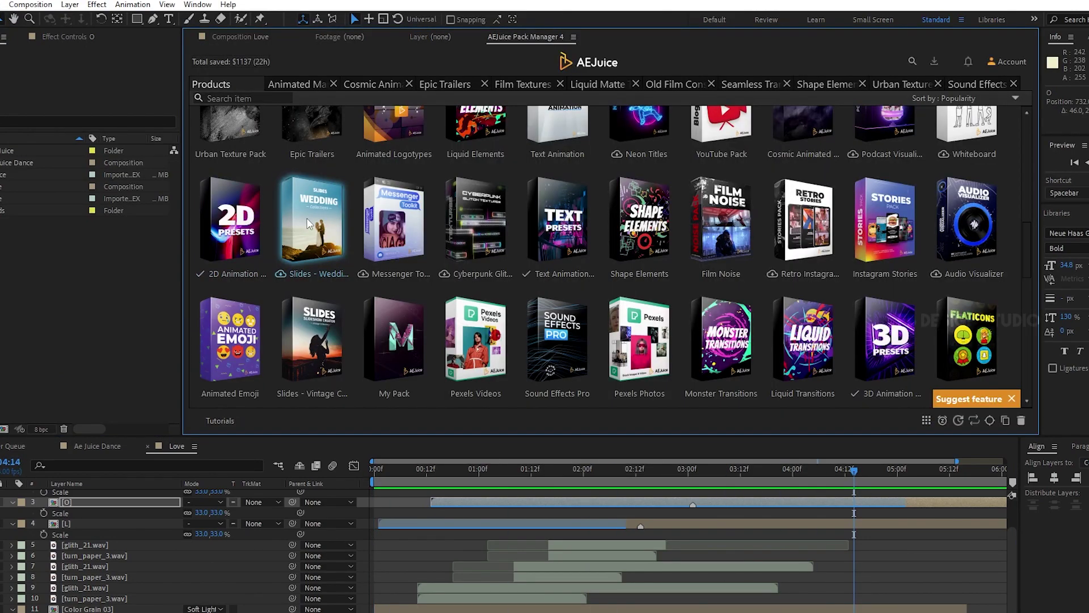
{"action": "scroll", "coordinate": [353, 242], "scroll_direction": "up", "scroll_amount": 2}
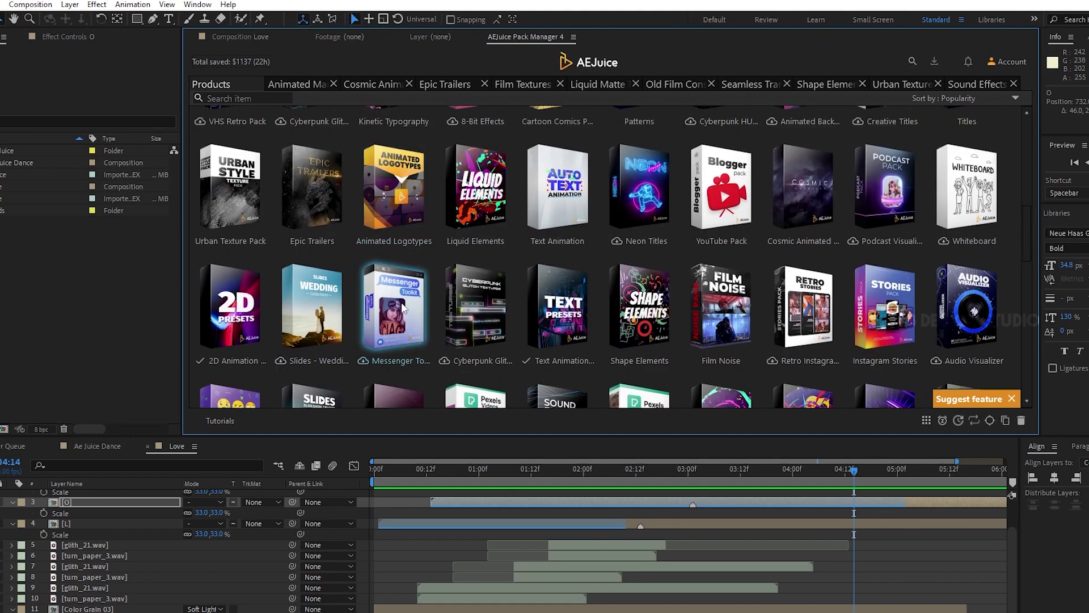
{"action": "left_click", "coordinate": [724, 315]}
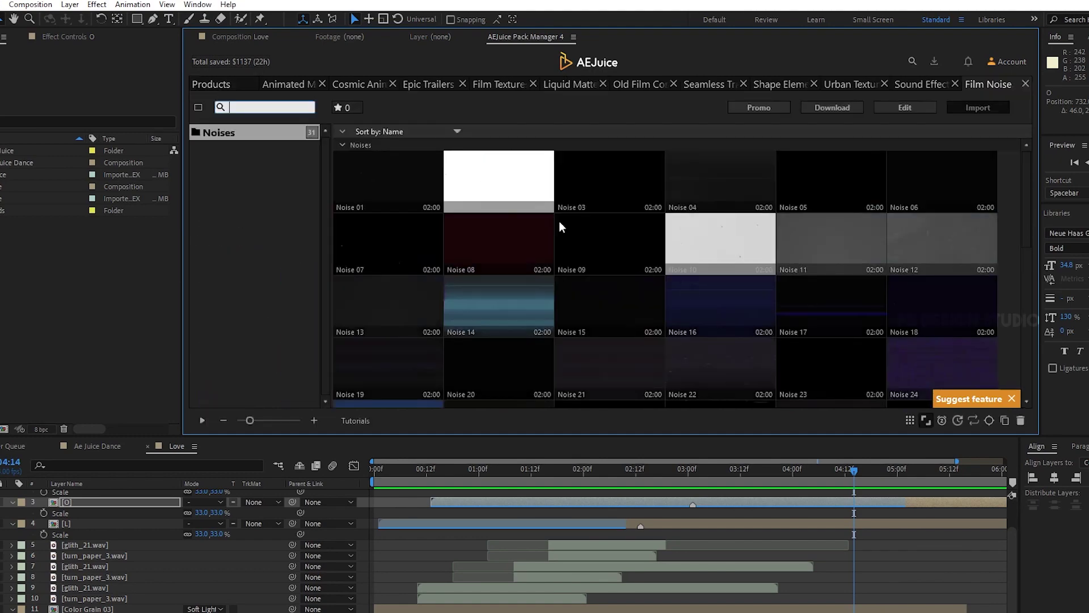
{"action": "left_click", "coordinate": [224, 85]}
- Open the Cartoon Comics pack and return to the full product list
{"action": "scroll", "coordinate": [738, 351], "scroll_direction": "up", "scroll_amount": 1}
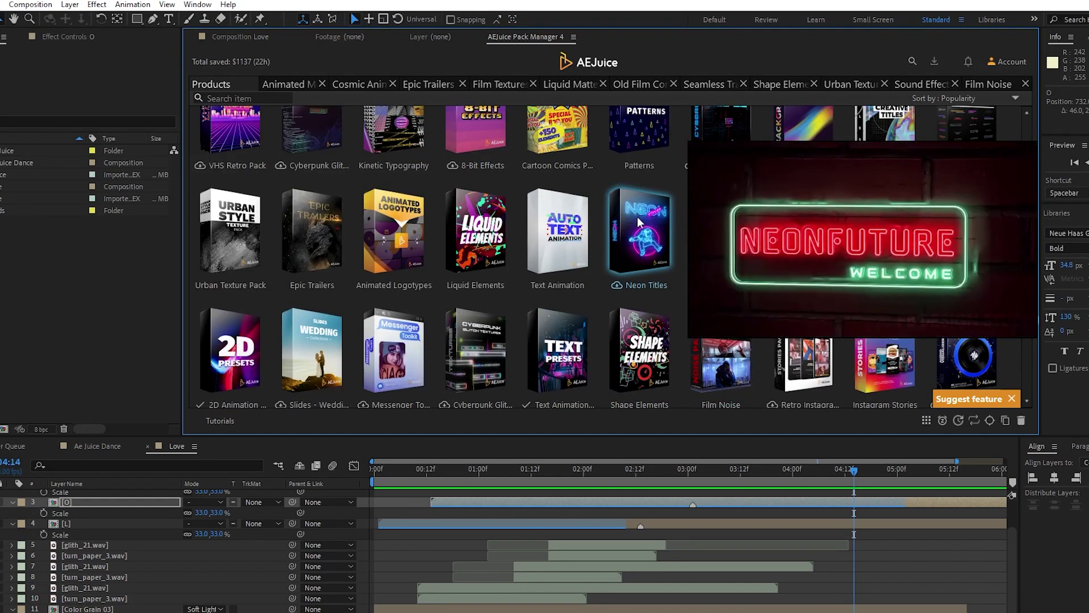
{"action": "scroll", "coordinate": [544, 171], "scroll_direction": "up", "scroll_amount": 1}
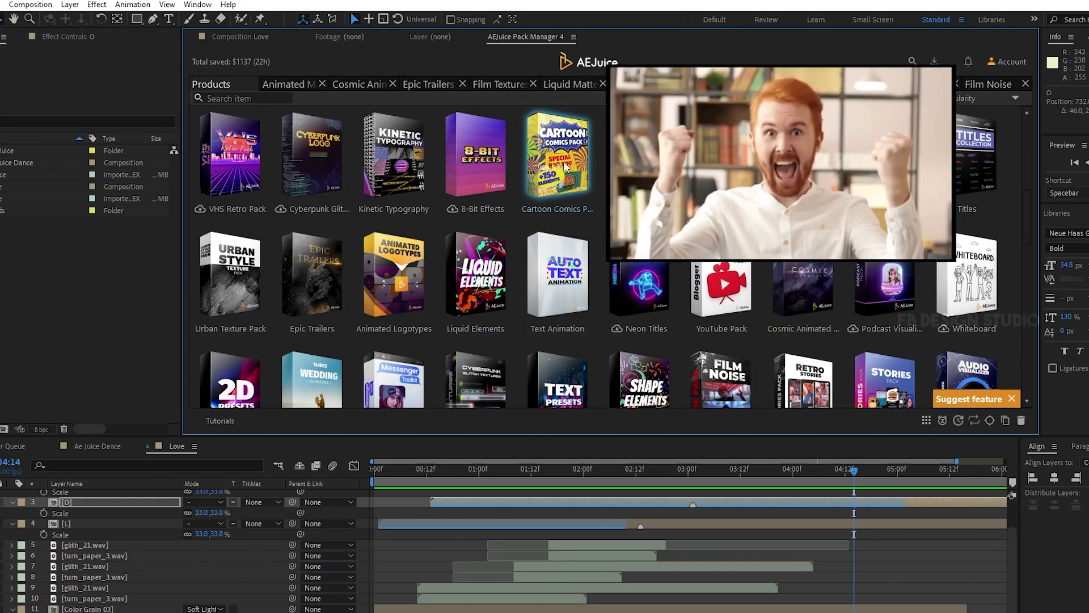
{"action": "left_click", "coordinate": [563, 161]}
{"action": "scroll", "coordinate": [584, 224], "scroll_direction": "up", "scroll_amount": 2}
{"action": "scroll", "coordinate": [584, 224], "scroll_direction": "up", "scroll_amount": 2}
{"action": "left_click", "coordinate": [212, 85]}
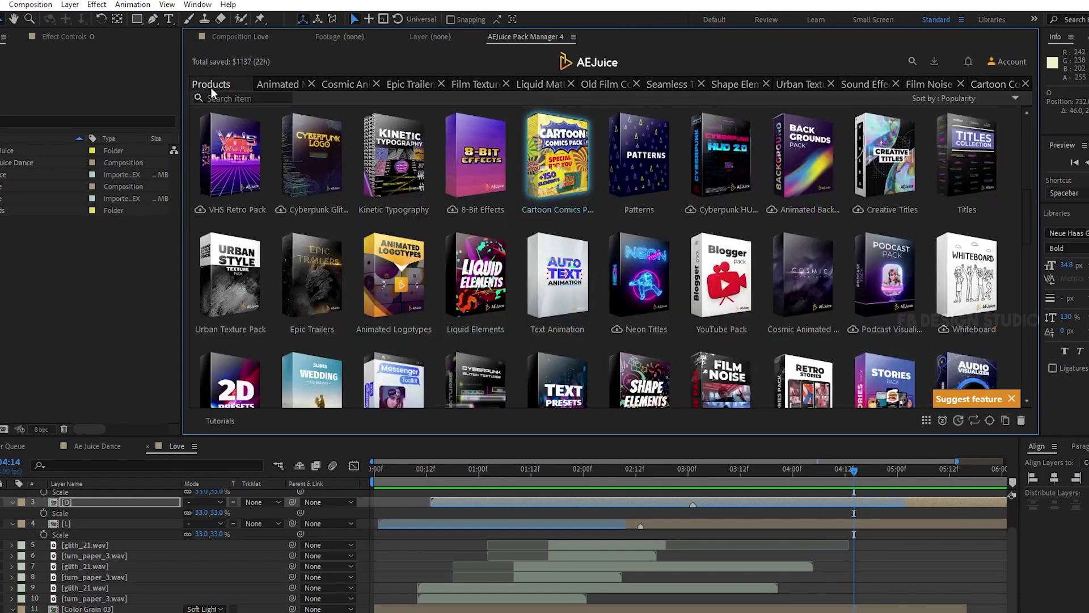
- Open Animated Logotypes and browse Search Logo Long, Search Logo Short and Minimal Logo Long animations
{"action": "scroll", "coordinate": [420, 329], "scroll_direction": "up", "scroll_amount": 1}
{"action": "left_click", "coordinate": [414, 317]}
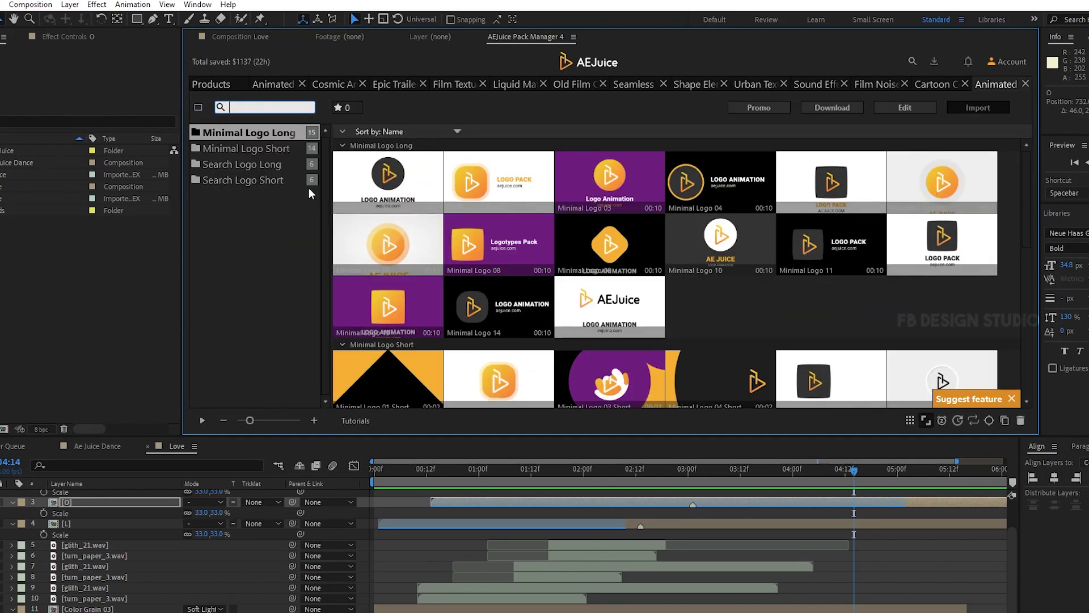
{"action": "left_click", "coordinate": [253, 164]}
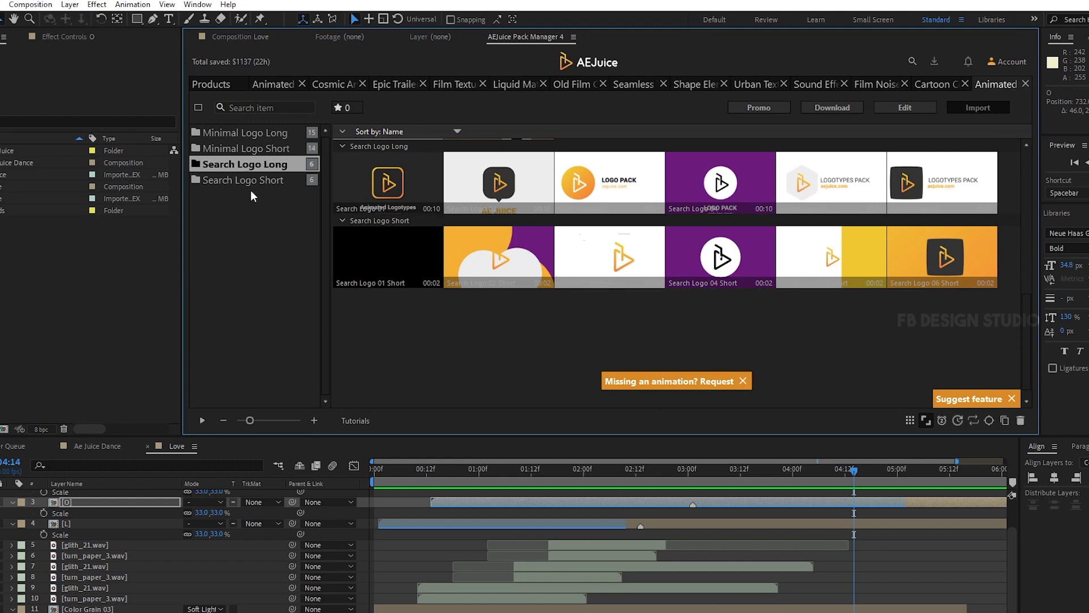
{"action": "left_click", "coordinate": [250, 184]}
{"action": "left_click", "coordinate": [240, 133]}
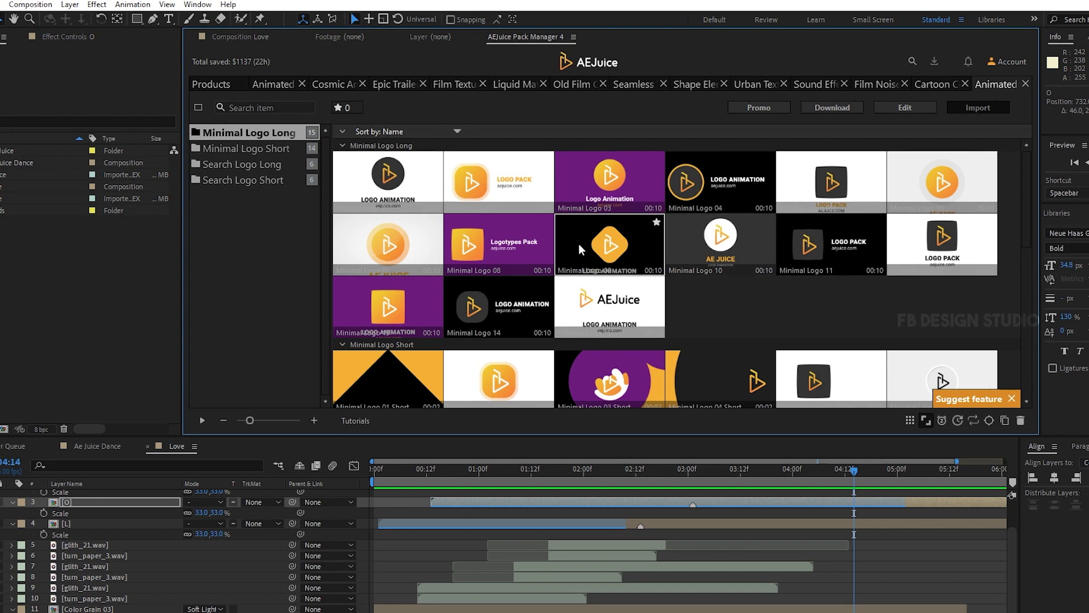
- Add Minimal Logo 09 to the Love timeline, undo it, narrow the panel, and start a new composition
{"action": "left_click_drag", "start_coordinate": [642, 251], "coordinate": [110, 494]}
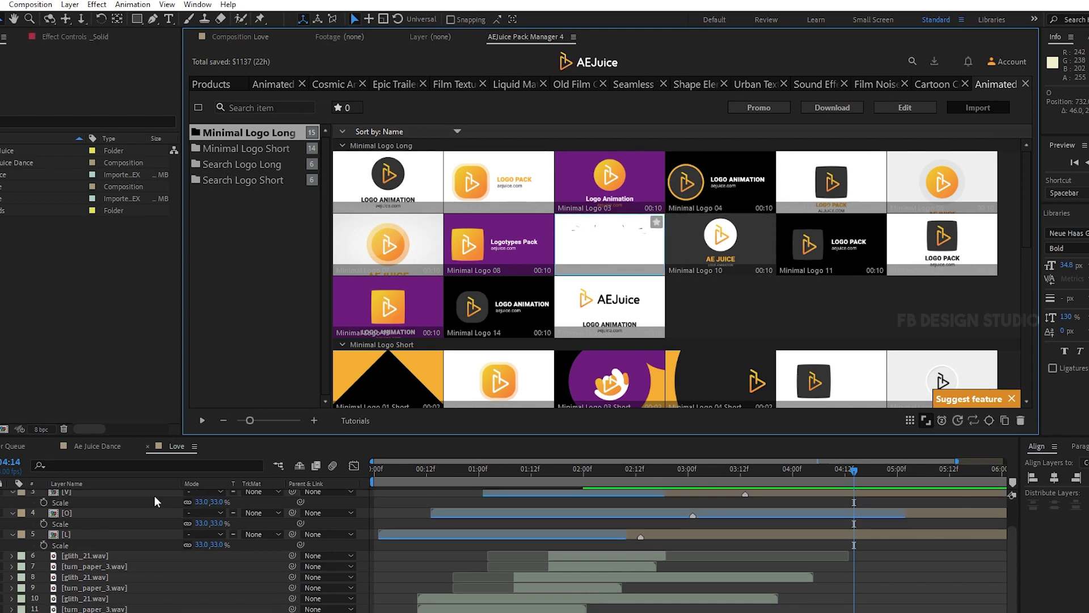
{"action": "key", "text": "ctrl+z"}
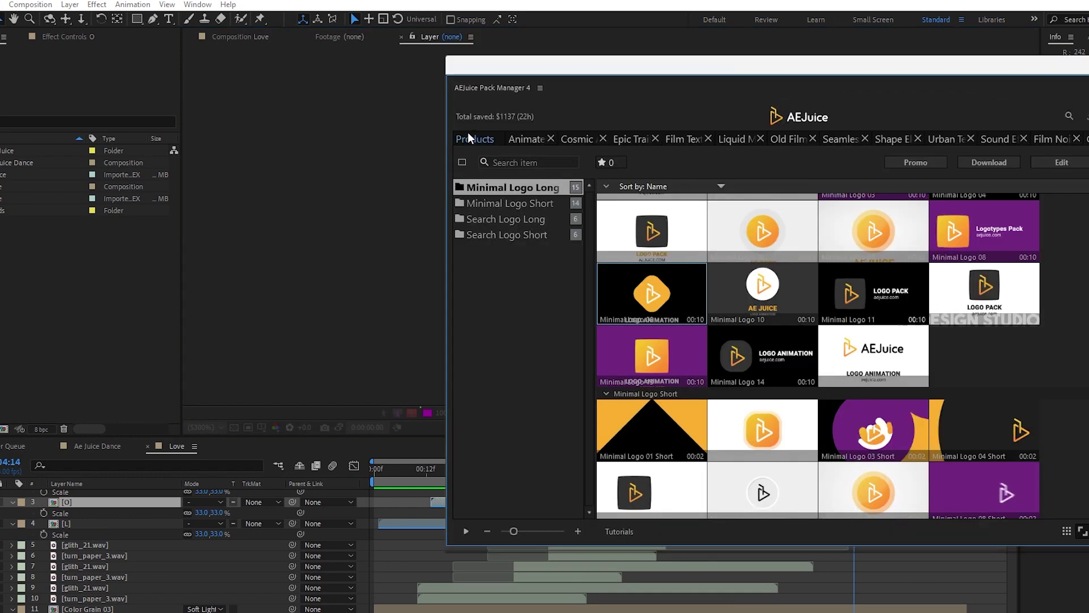
{"action": "left_click_drag", "start_coordinate": [443, 140], "coordinate": [714, 140]}
{"action": "left_click", "coordinate": [530, 215]}
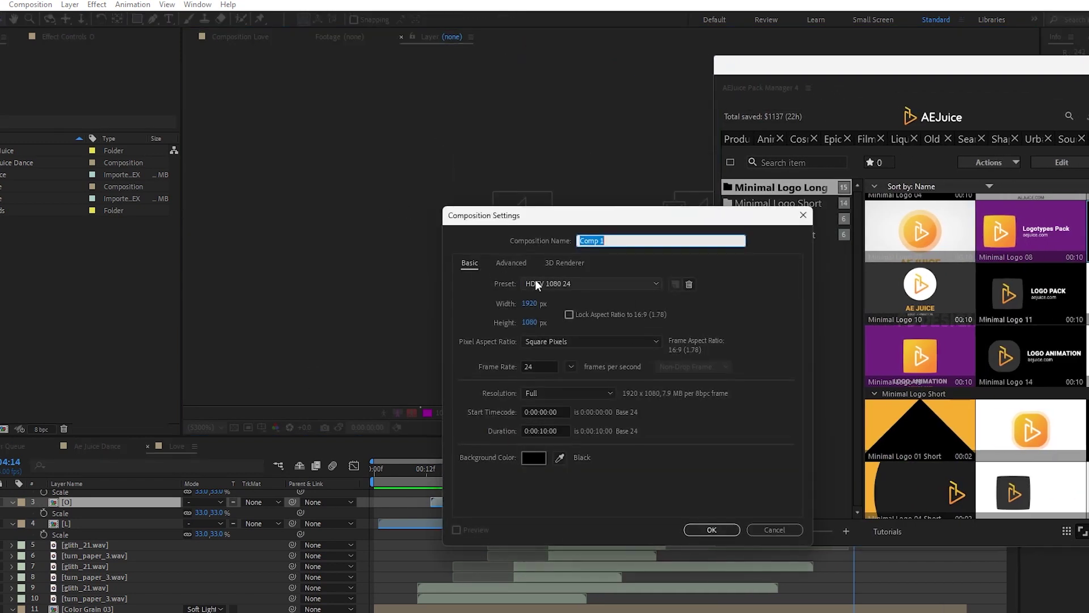
- Create the 'Text' composition and open AEJuice's Text Presets pack via a 'text' search
{"action": "type", "text": "Text"}
{"action": "key", "text": "Return"}
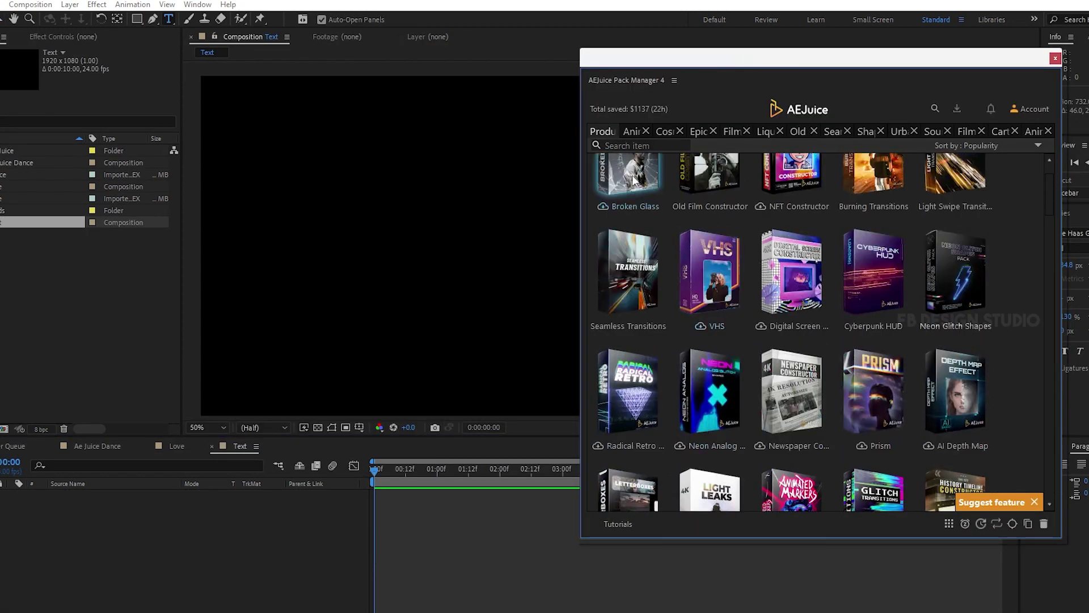
{"action": "left_click", "coordinate": [643, 146]}
{"action": "type", "text": "text"}
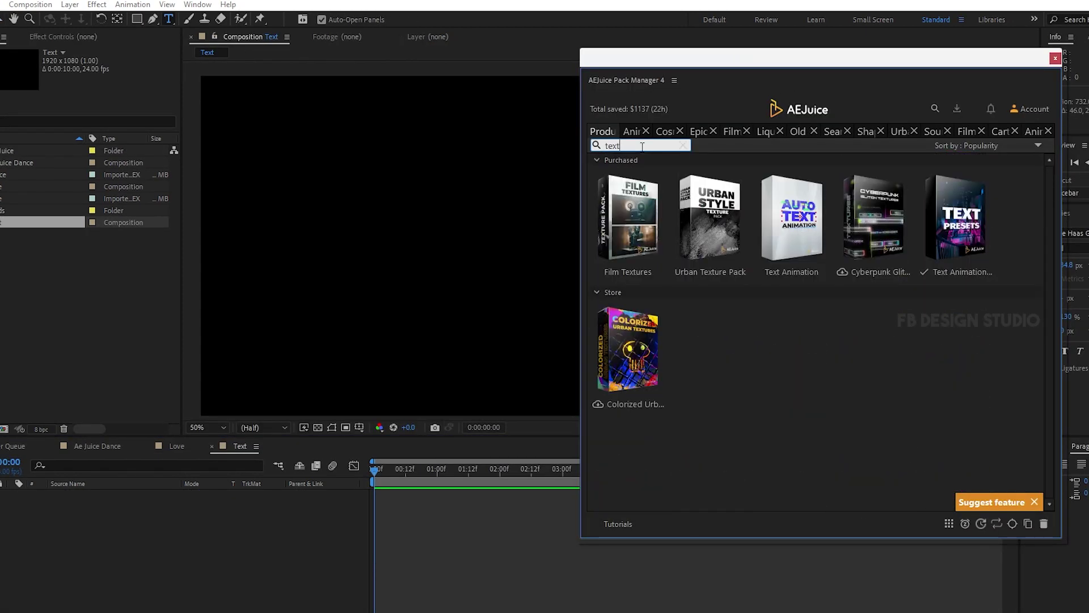
{"action": "left_click", "coordinate": [930, 227]}
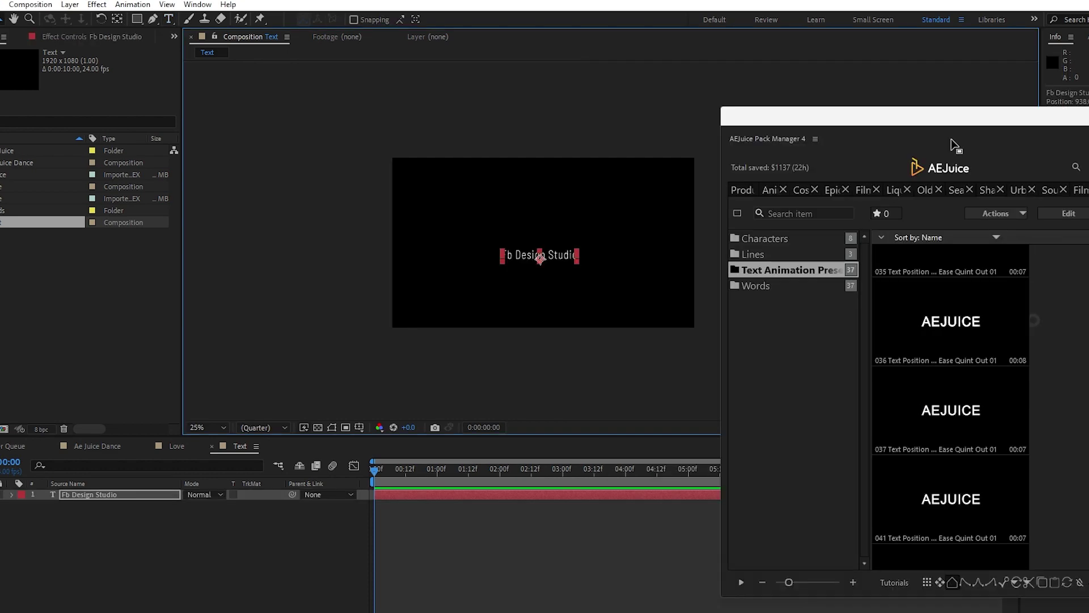
{"action": "left_click_drag", "start_coordinate": [942, 111], "coordinate": [832, 114]}
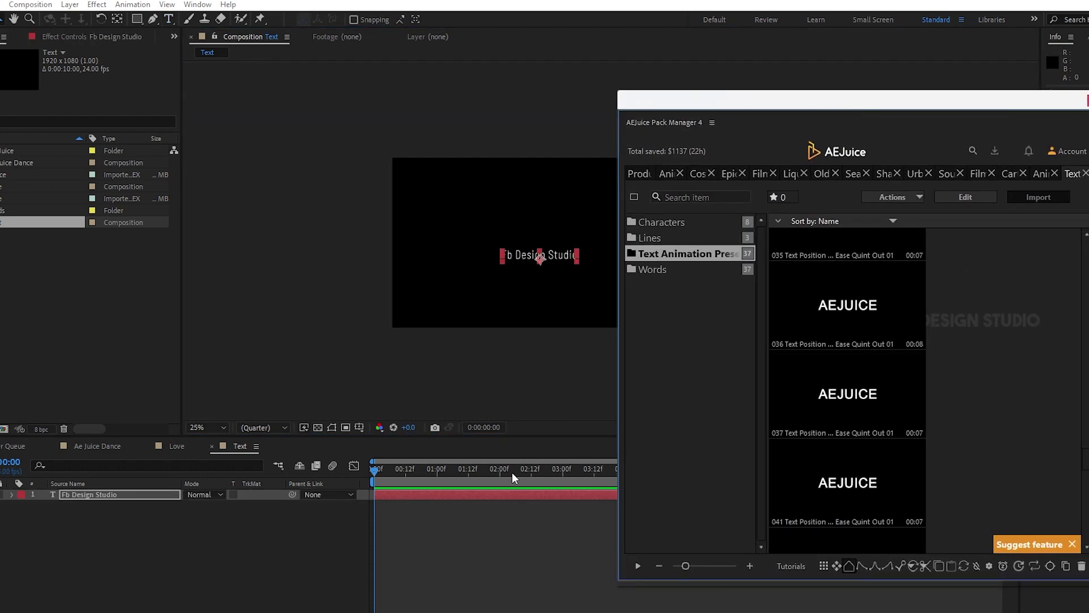
- Scrub through and preview the Fb Design Studio title animation
{"action": "mouse_move", "coordinate": [796, 290]}
{"action": "mouse_move", "coordinate": [886, 304]}
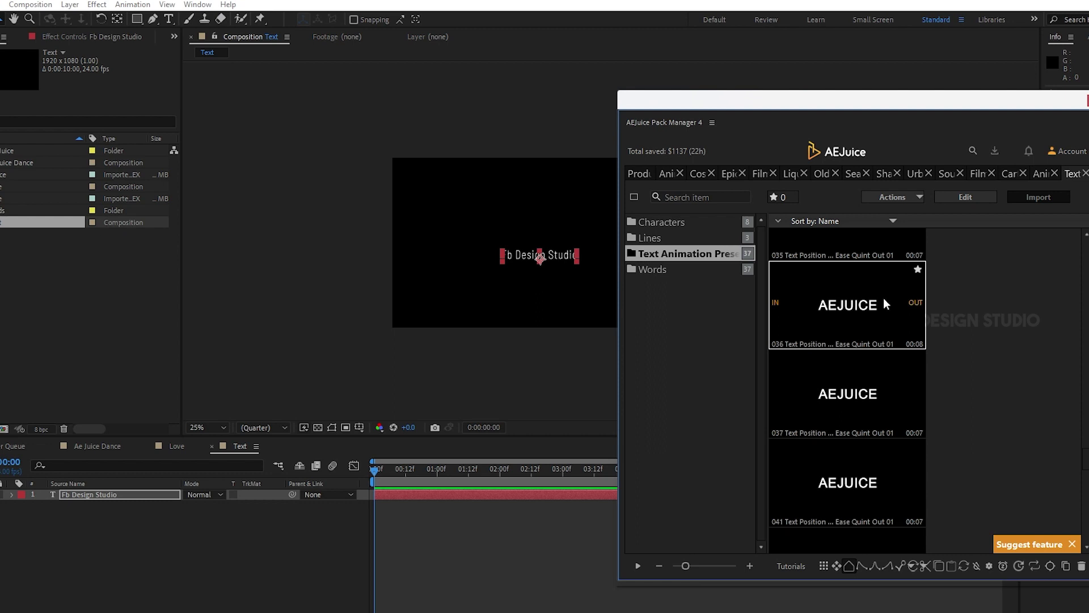
{"action": "left_click_drag", "start_coordinate": [458, 470], "coordinate": [562, 474]}
{"action": "mouse_move", "coordinate": [891, 305]}
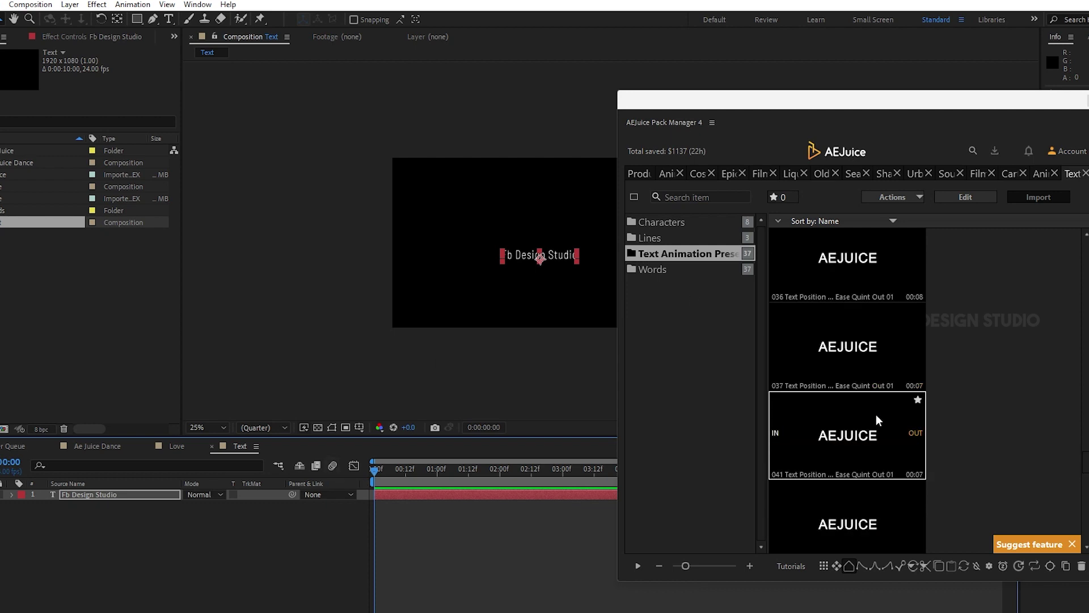
{"action": "scroll", "coordinate": [825, 420], "scroll_direction": "up", "scroll_amount": 15}
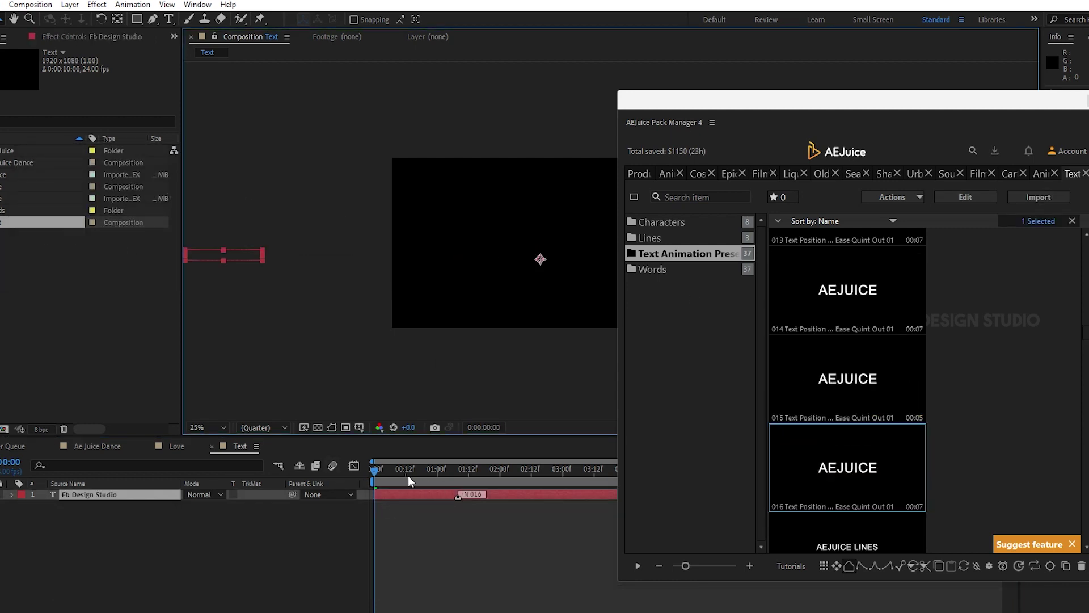
{"action": "key", "text": "space"}
{"action": "left_click_drag", "start_coordinate": [878, 192], "coordinate": [706, 193]}
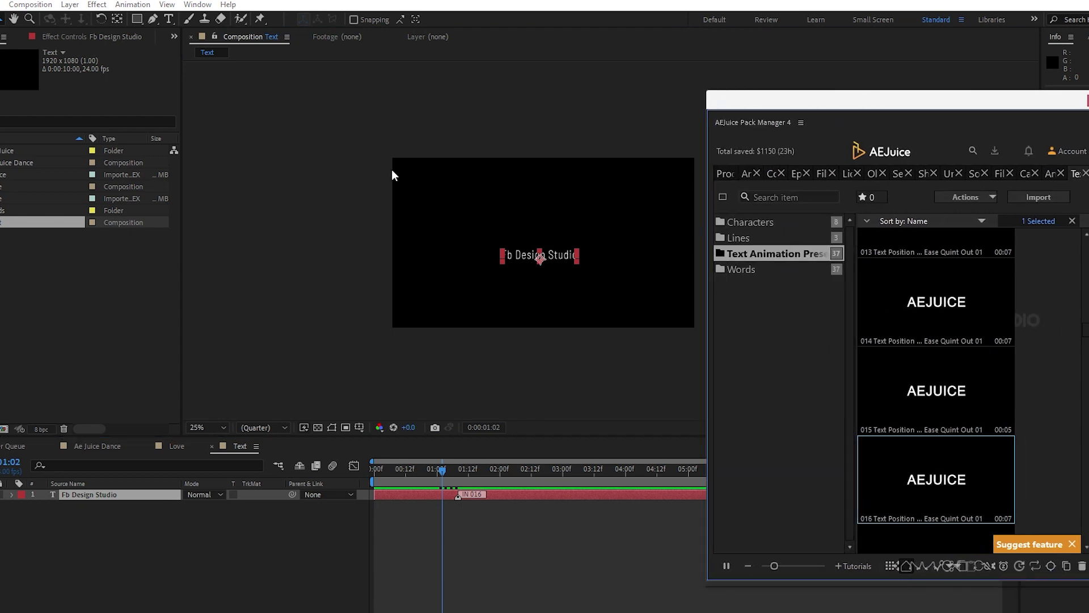
- Shift the text layer's IN 016 marker later and play back to check the timing
{"action": "left_click", "coordinate": [457, 495]}
{"action": "left_click_drag", "start_coordinate": [467, 497], "coordinate": [528, 497]}
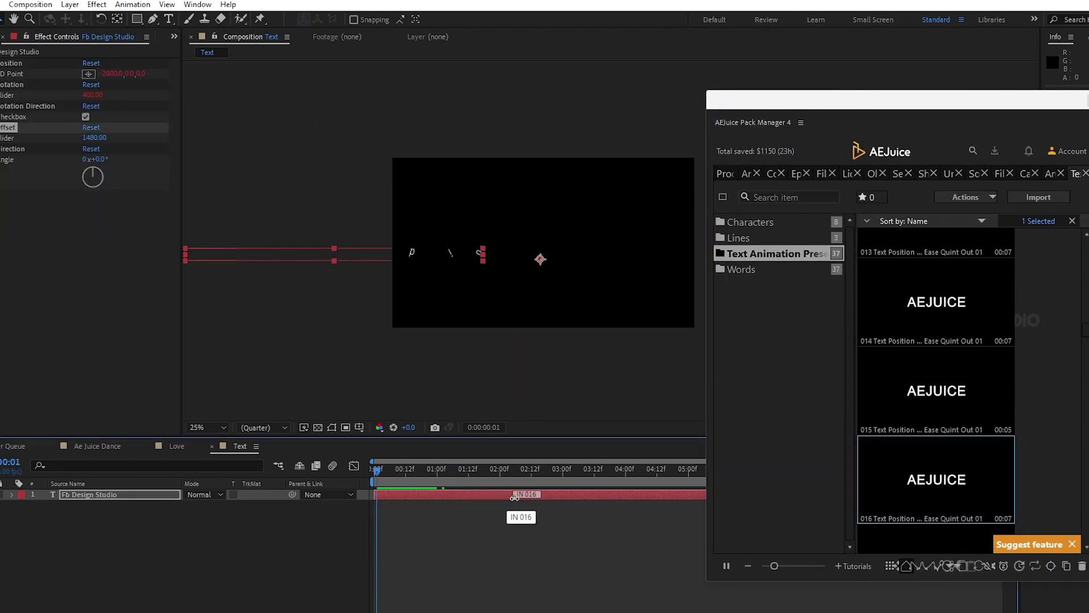
{"action": "key", "text": "space"}
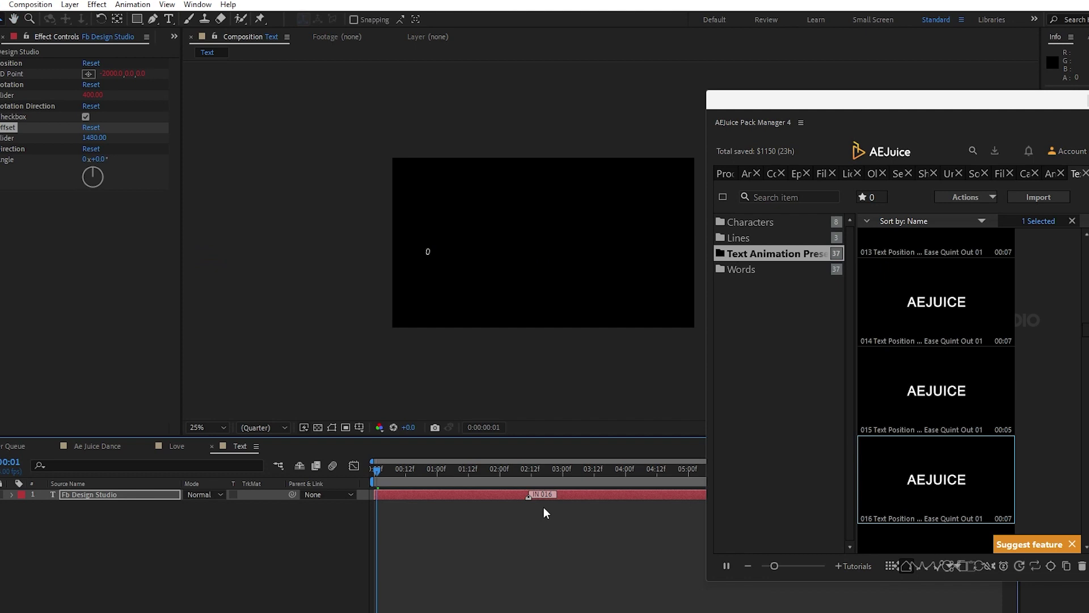
{"action": "key", "text": "space"}
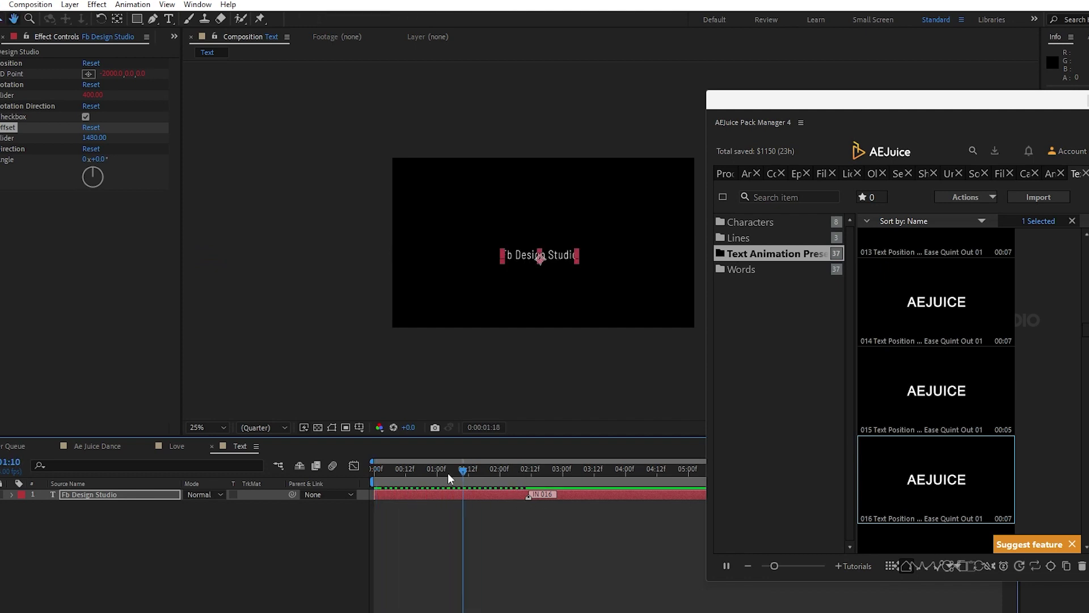
{"action": "left_click_drag", "start_coordinate": [526, 498], "coordinate": [541, 498]}
{"action": "key", "text": "space"}
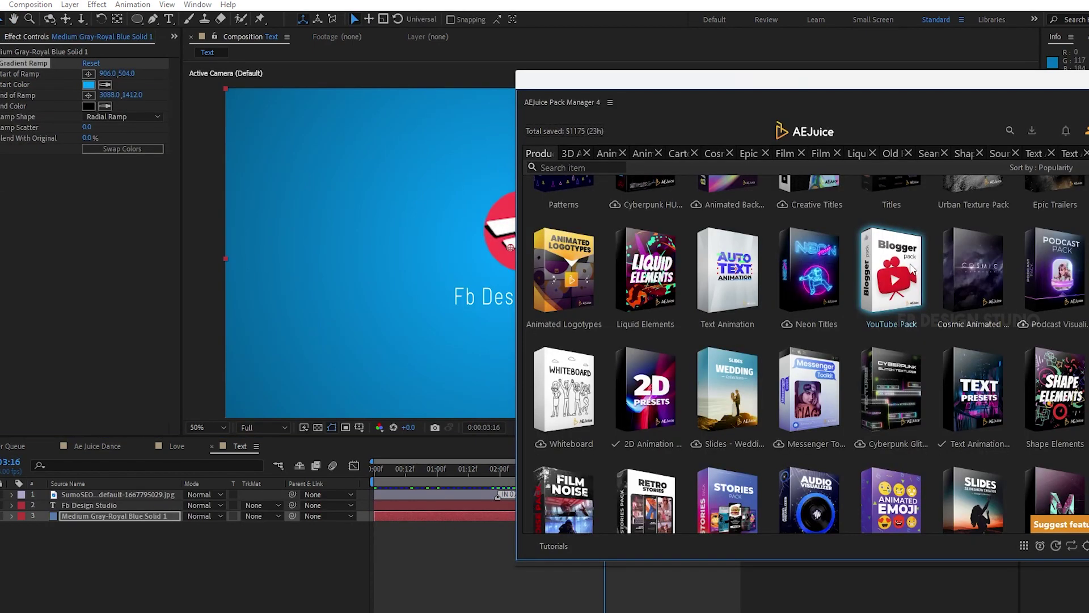
- Open the YouTube Pack and scroll through its subscribe, comment, reminder, title and logo folders
{"action": "left_click", "coordinate": [911, 269]}
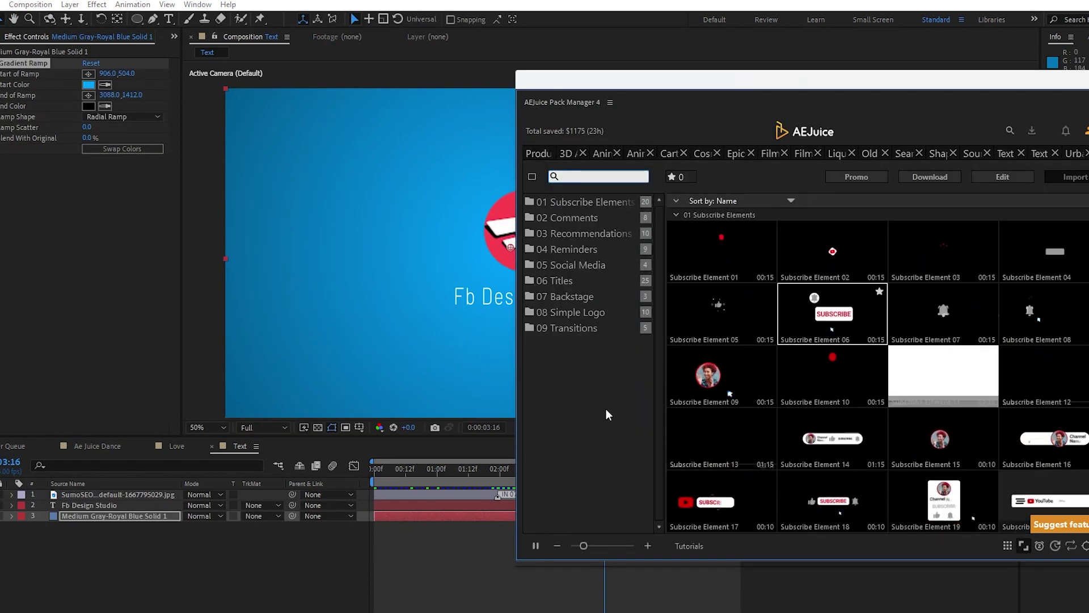
{"action": "scroll", "coordinate": [737, 370], "scroll_direction": "down", "scroll_amount": 2}
{"action": "scroll", "coordinate": [737, 371], "scroll_direction": "up", "scroll_amount": 2}
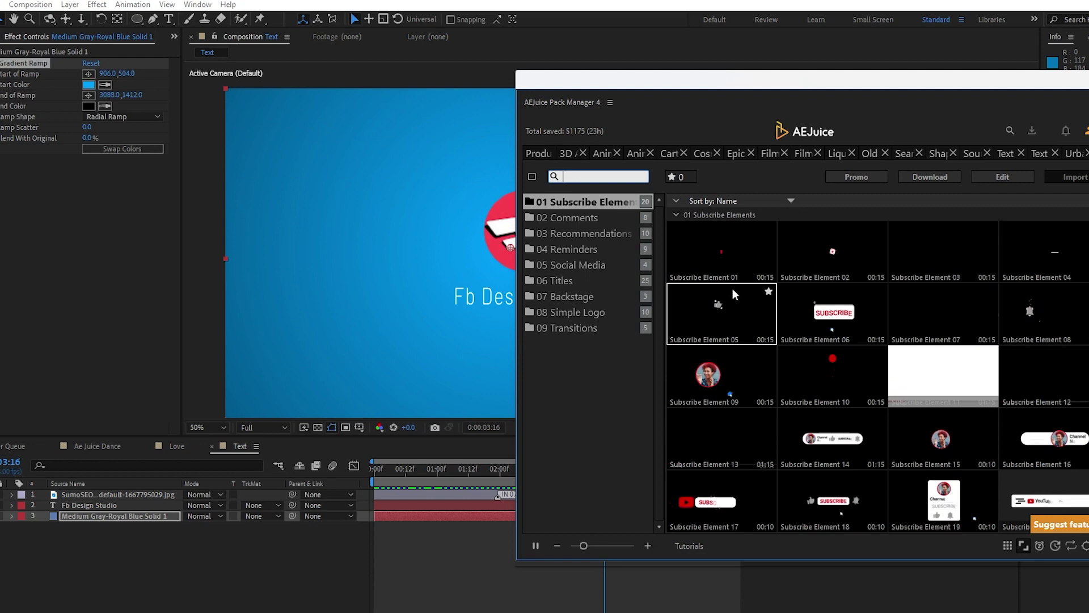
{"action": "scroll", "coordinate": [733, 288], "scroll_direction": "down", "scroll_amount": 3}
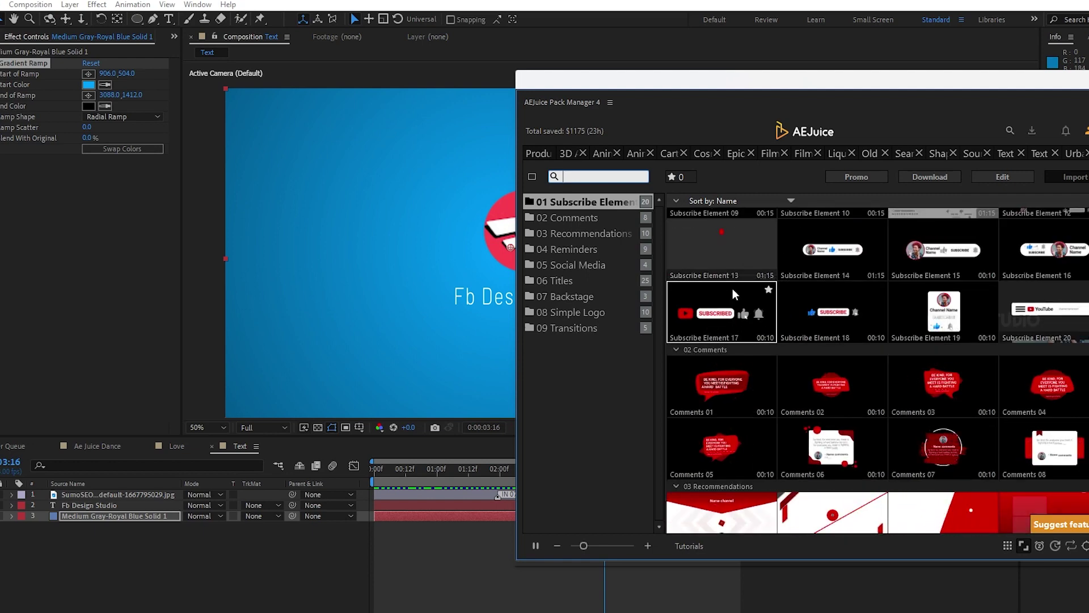
{"action": "scroll", "coordinate": [733, 288], "scroll_direction": "up", "scroll_amount": 3}
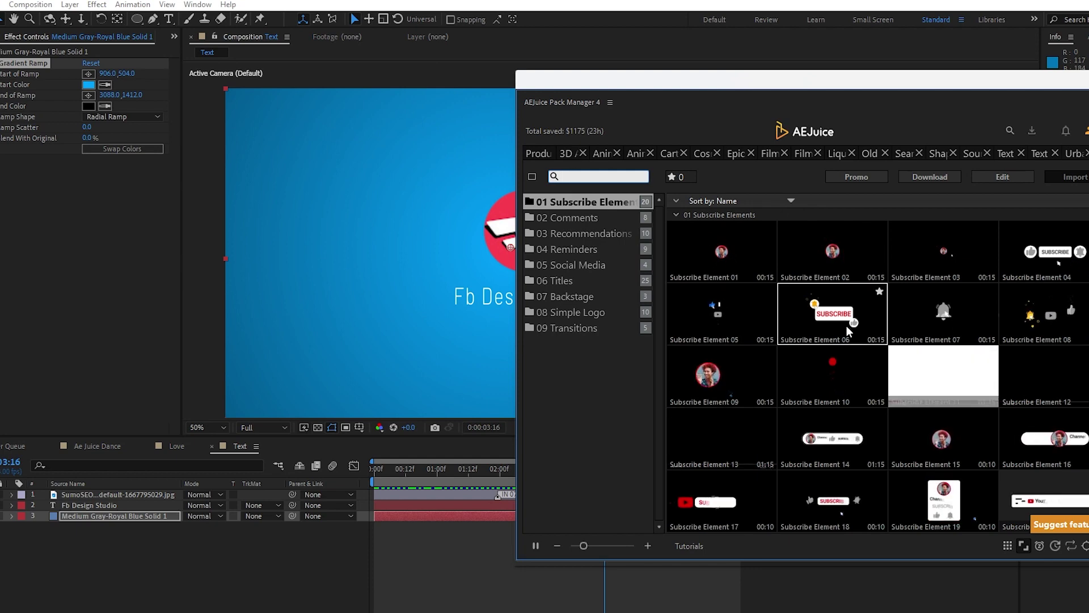
{"action": "scroll", "coordinate": [846, 326], "scroll_direction": "down", "scroll_amount": 5}
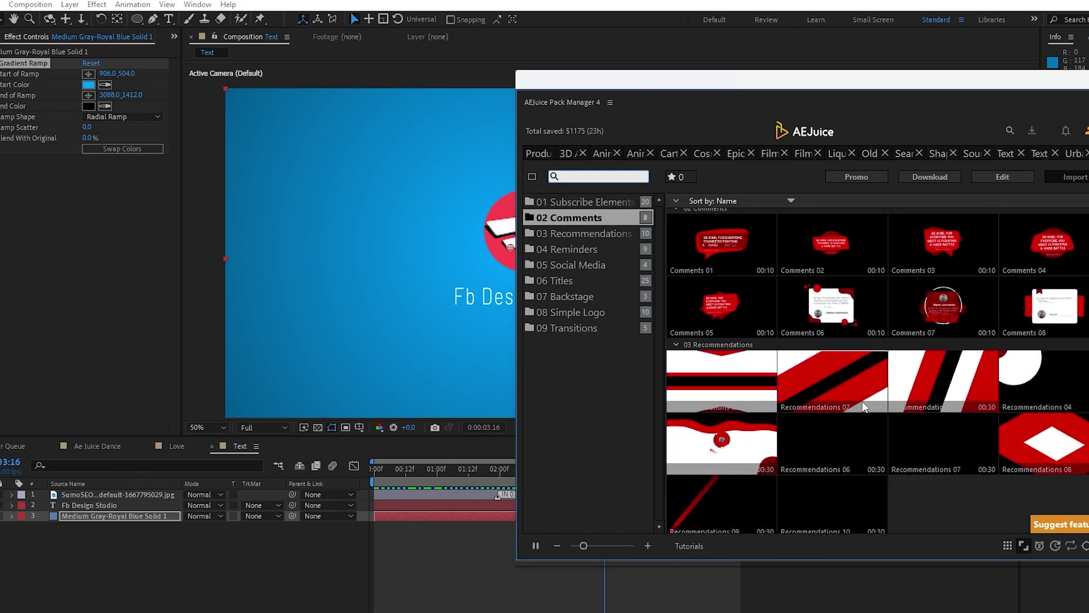
{"action": "scroll", "coordinate": [864, 407], "scroll_direction": "down", "scroll_amount": 3}
{"action": "scroll", "coordinate": [855, 438], "scroll_direction": "down", "scroll_amount": 3}
{"action": "scroll", "coordinate": [842, 441], "scroll_direction": "down", "scroll_amount": 2}
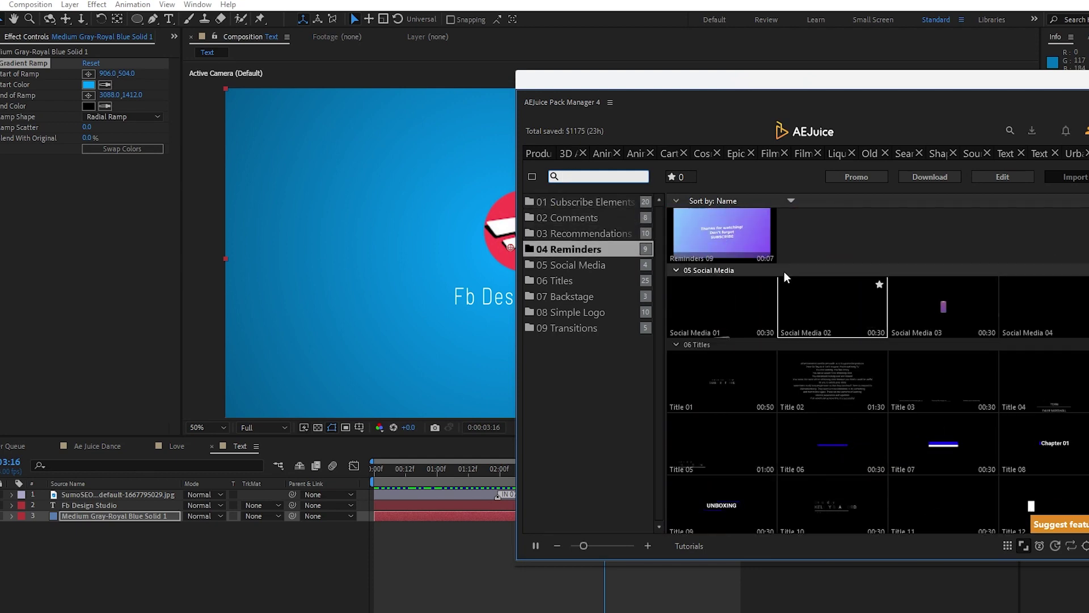
{"action": "scroll", "coordinate": [784, 272], "scroll_direction": "up", "scroll_amount": 3}
{"action": "scroll", "coordinate": [717, 304], "scroll_direction": "up", "scroll_amount": 1}
{"action": "scroll", "coordinate": [862, 505], "scroll_direction": "down", "scroll_amount": 1}
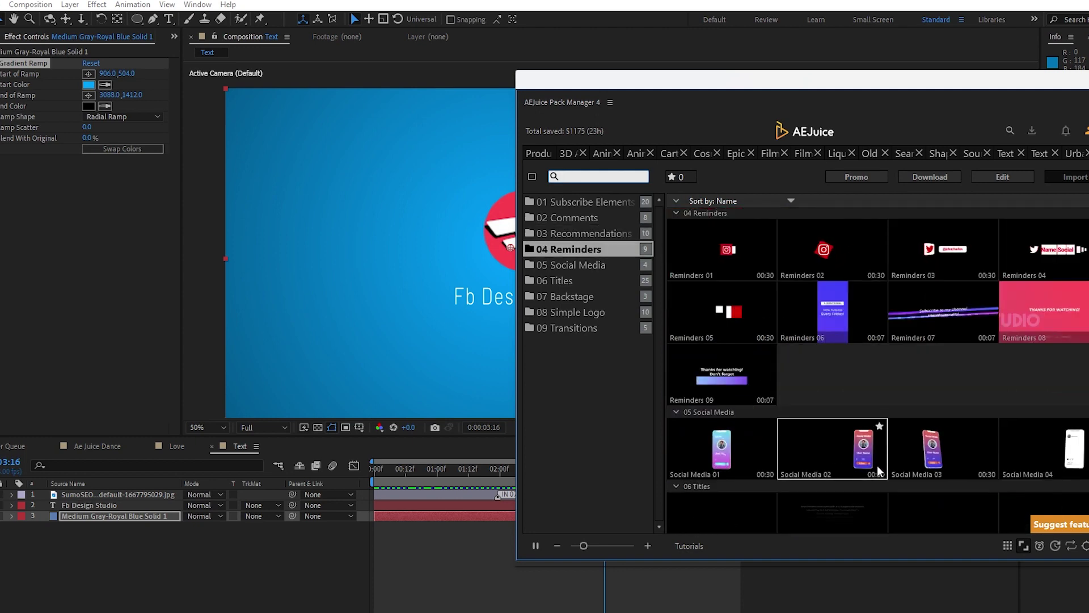
{"action": "scroll", "coordinate": [877, 465], "scroll_direction": "down", "scroll_amount": 3}
{"action": "scroll", "coordinate": [863, 465], "scroll_direction": "down", "scroll_amount": 3}
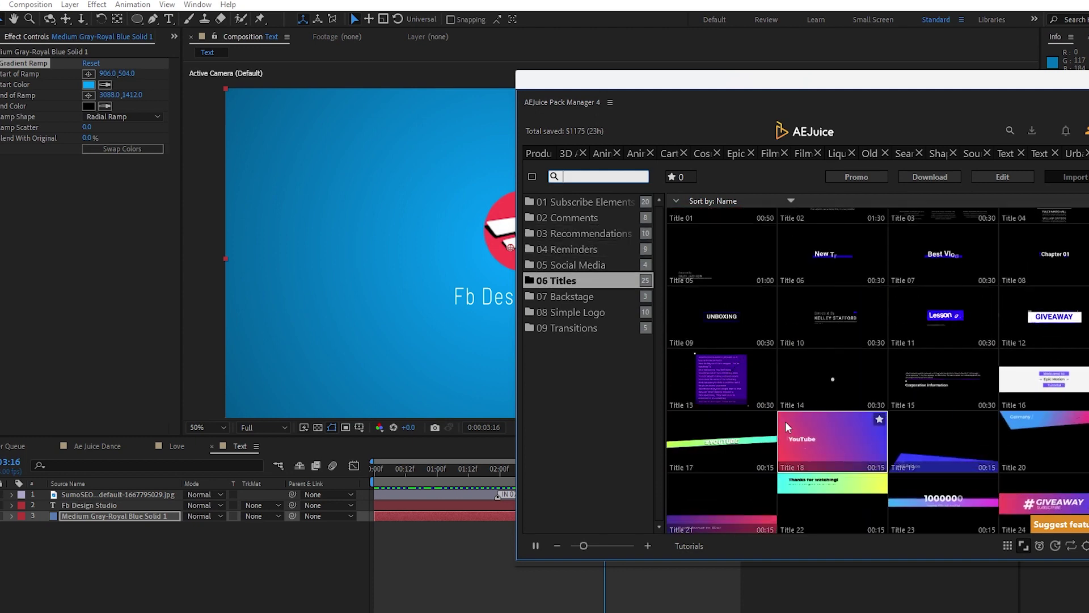
{"action": "scroll", "coordinate": [785, 421], "scroll_direction": "down", "scroll_amount": 4}
{"action": "scroll", "coordinate": [787, 420], "scroll_direction": "down", "scroll_amount": 2}
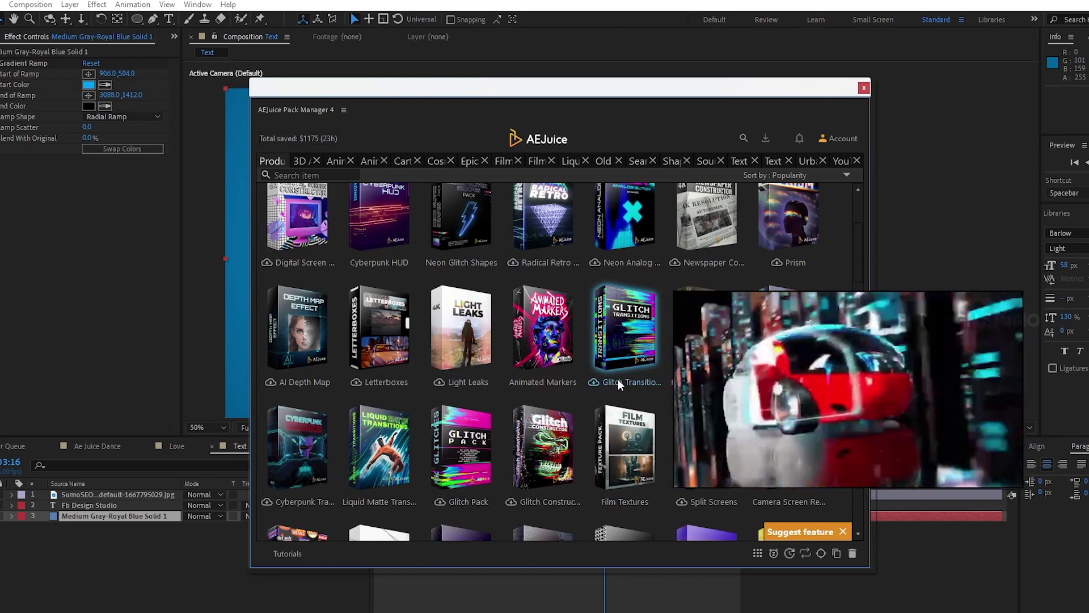
- Open the Pexels stock library, check the project items list, and return to the packs
{"action": "scroll", "coordinate": [617, 379], "scroll_direction": "down", "scroll_amount": 3}
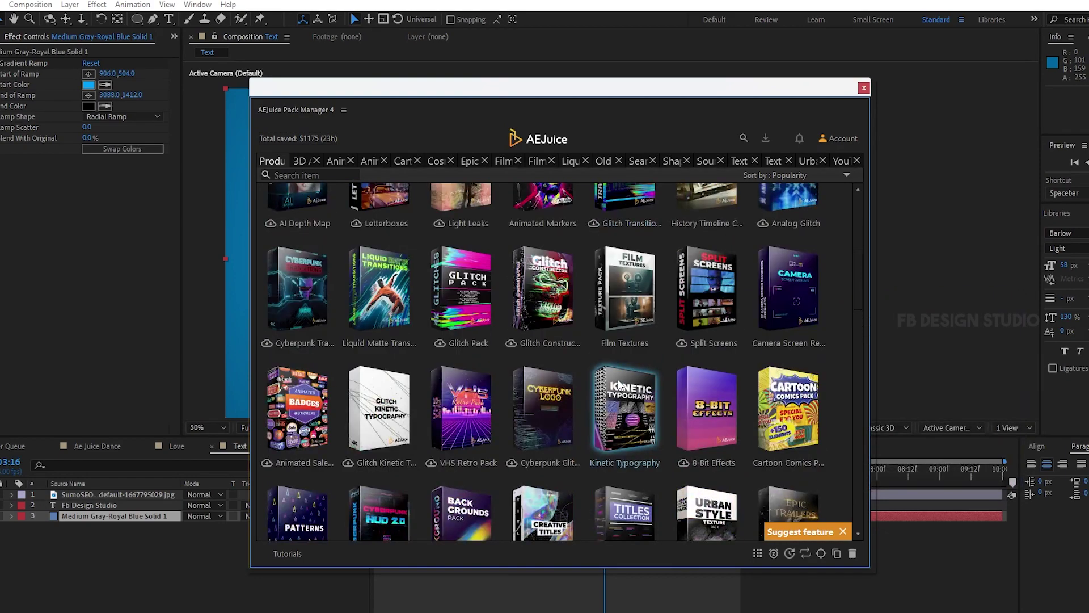
{"action": "mouse_move", "coordinate": [619, 385]}
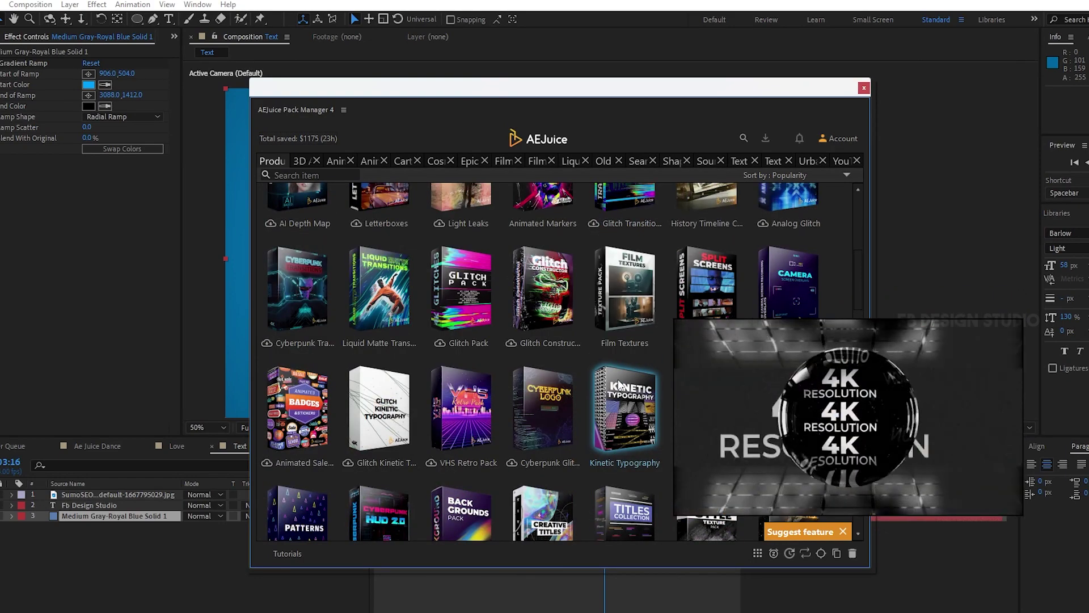
{"action": "scroll", "coordinate": [654, 423], "scroll_direction": "down", "scroll_amount": 10}
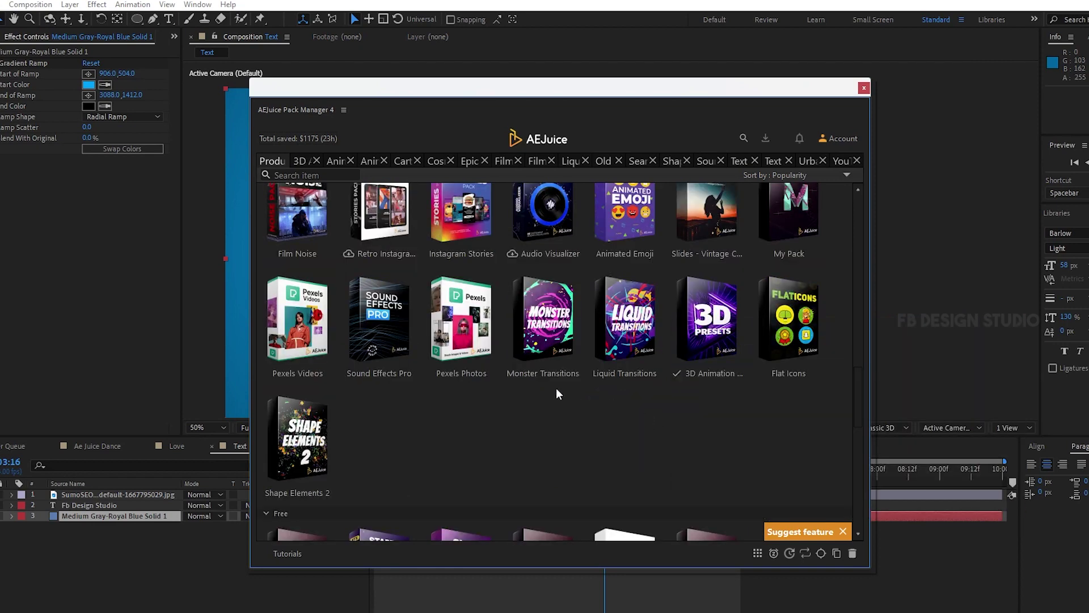
{"action": "left_click", "coordinate": [306, 317]}
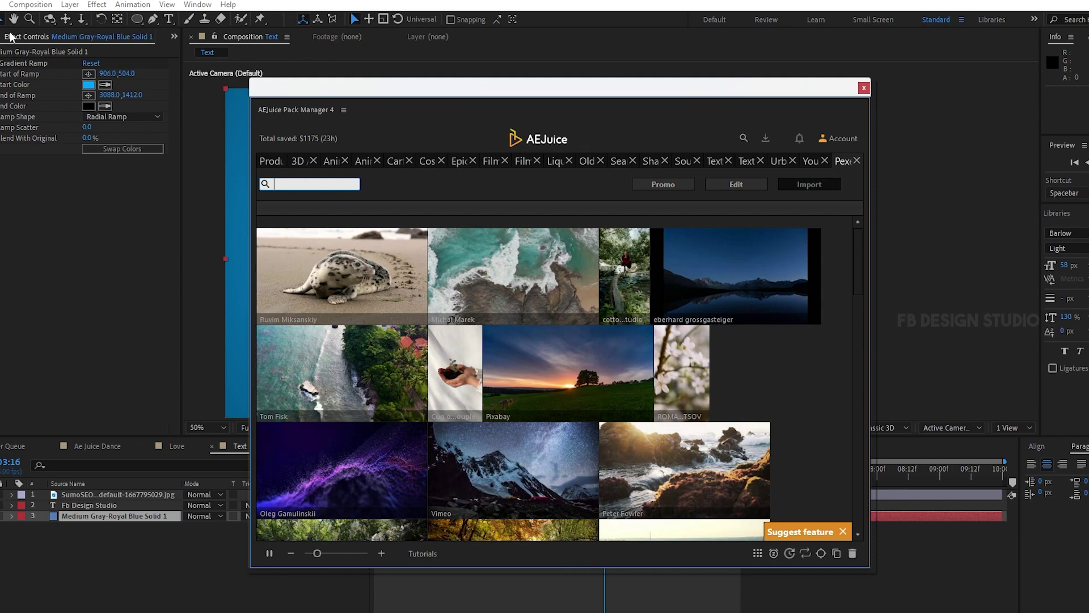
{"action": "left_click", "coordinate": [193, 50]}
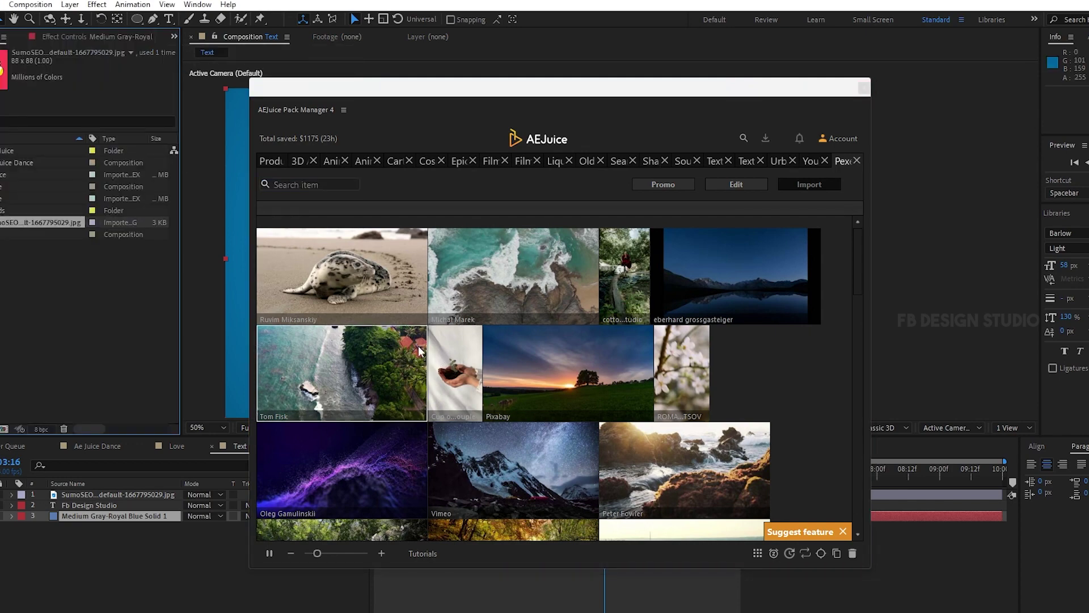
{"action": "scroll", "coordinate": [417, 345], "scroll_direction": "down", "scroll_amount": 3}
{"action": "scroll", "coordinate": [418, 345], "scroll_direction": "up", "scroll_amount": 1}
{"action": "scroll", "coordinate": [418, 345], "scroll_direction": "up", "scroll_amount": 2}
{"action": "left_click", "coordinate": [276, 161]}
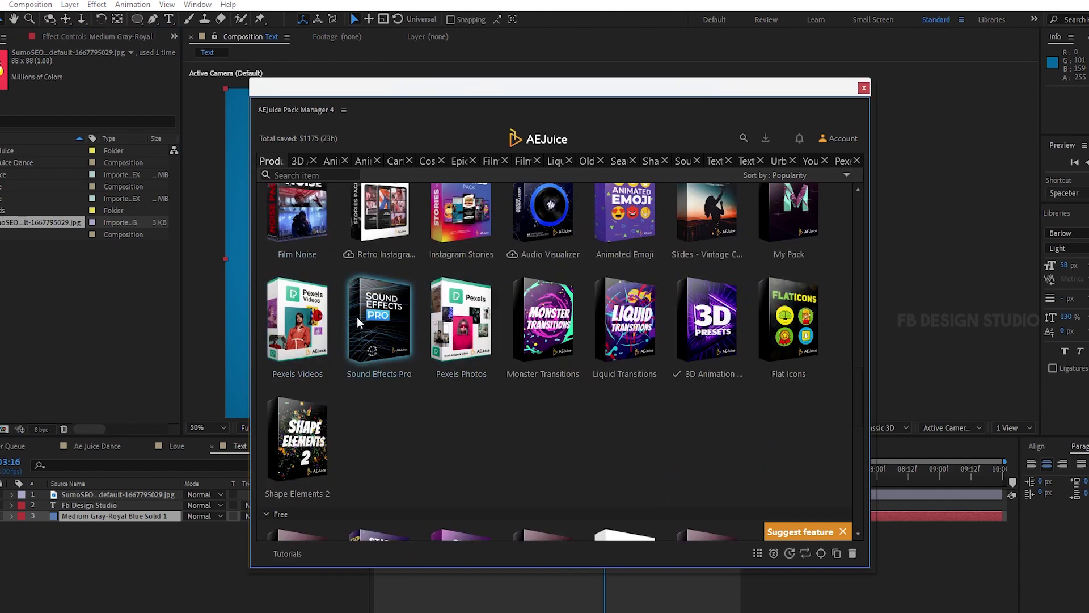
- Check Pexels Photos, then import the backlit grass-by-the-lake clip from Pexels Videos and stop playback
{"action": "left_click", "coordinate": [472, 332]}
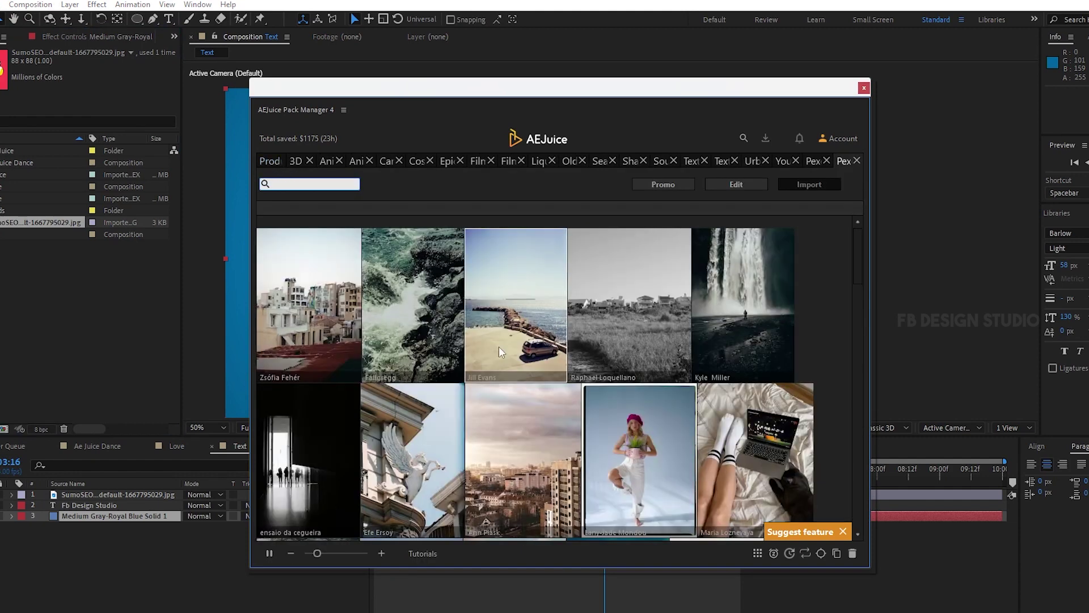
{"action": "left_click", "coordinate": [279, 161]}
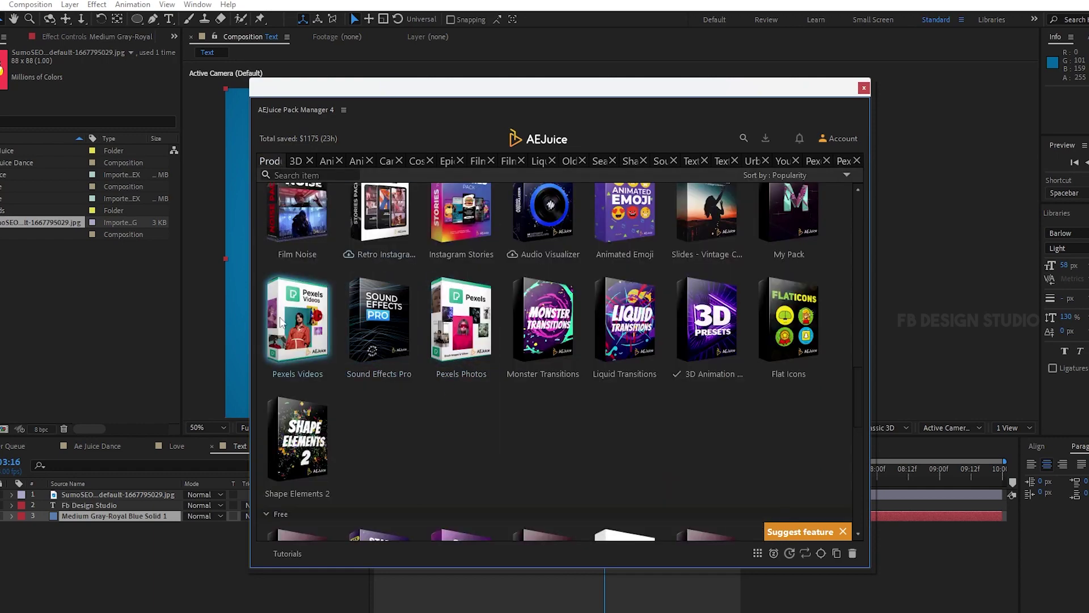
{"action": "left_click", "coordinate": [534, 373]}
{"action": "scroll", "coordinate": [534, 385], "scroll_direction": "down", "scroll_amount": 5}
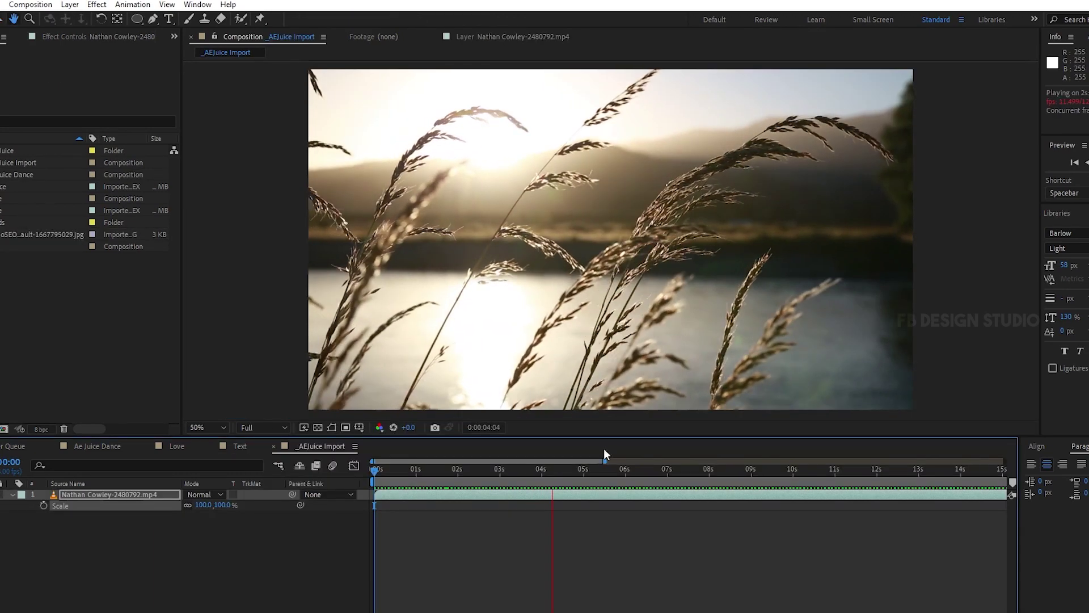
{"action": "left_click", "coordinate": [548, 469]}
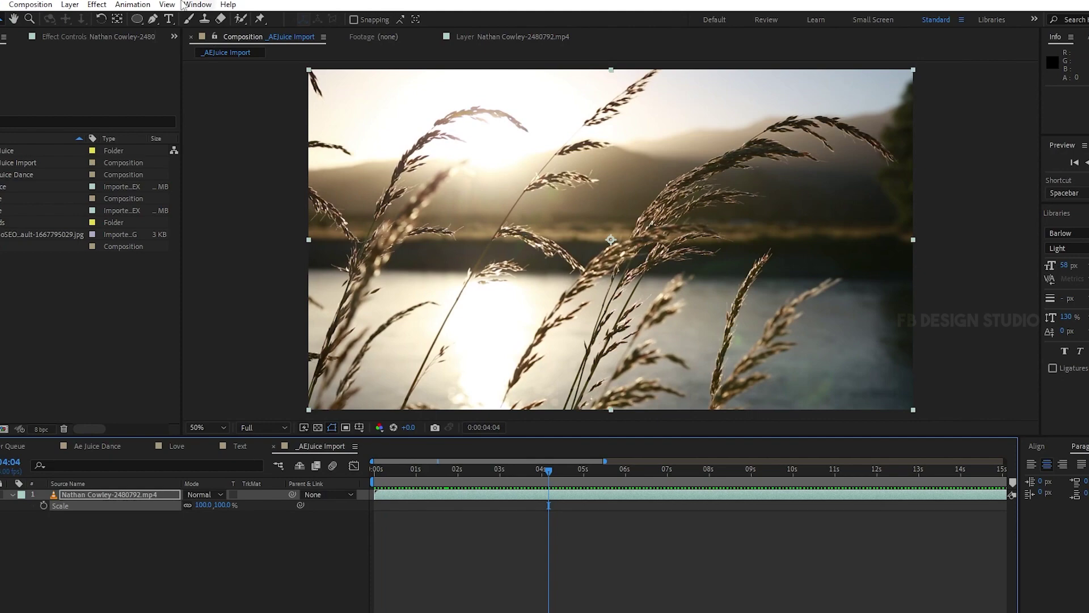
- Reopen AEJuice Pack Manager 4 from the Window menu and import the forest clip from Pexels Videos
{"action": "left_click", "coordinate": [197, 4]}
{"action": "left_click", "coordinate": [302, 80]}
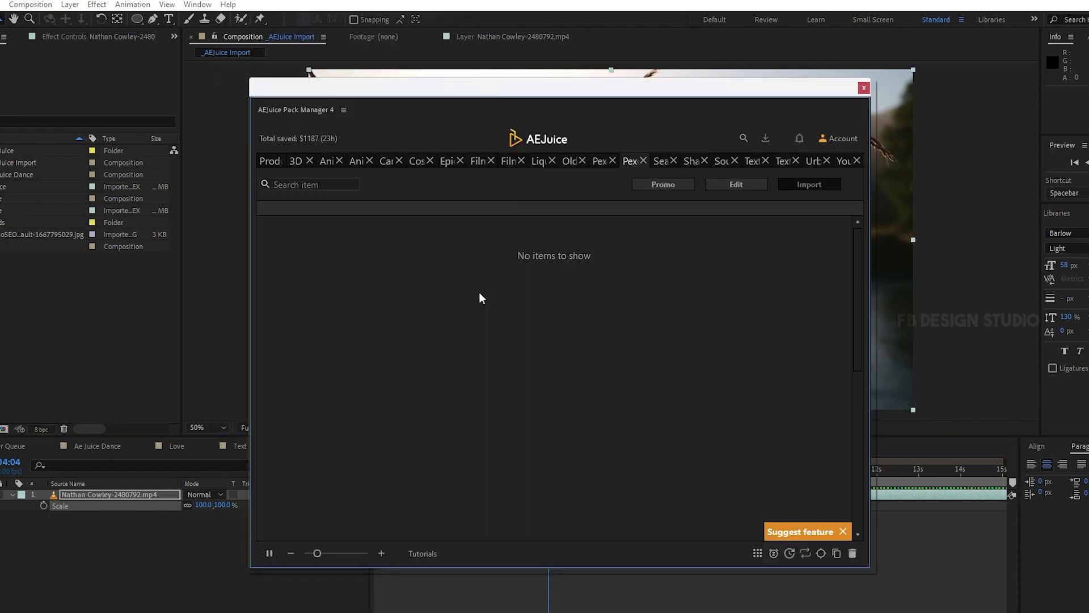
{"action": "scroll", "coordinate": [424, 345], "scroll_direction": "down", "scroll_amount": 3}
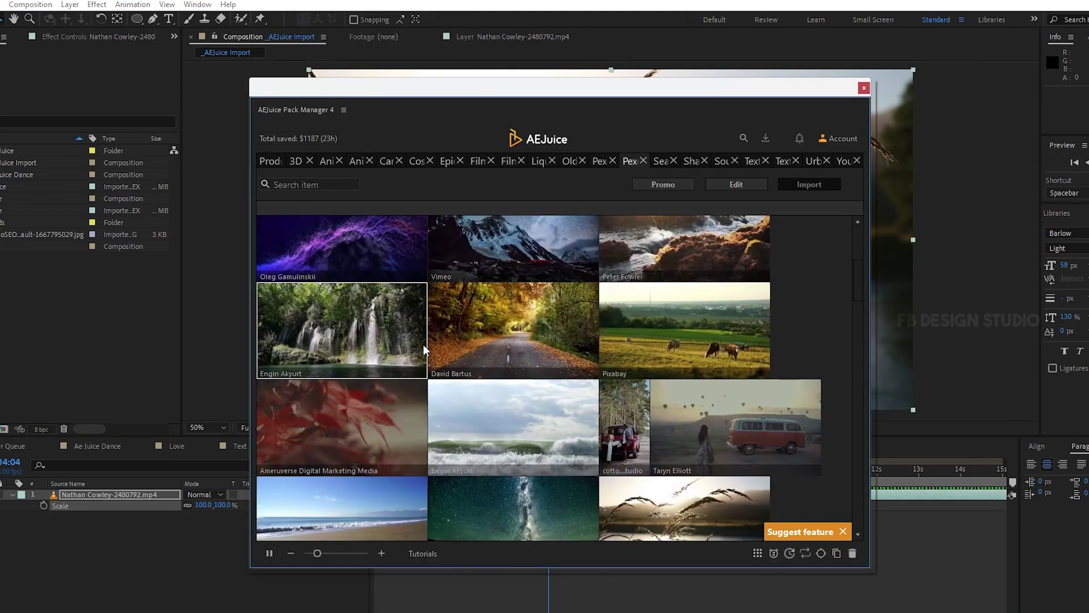
{"action": "scroll", "coordinate": [423, 345], "scroll_direction": "down", "scroll_amount": 2}
{"action": "scroll", "coordinate": [579, 347], "scroll_direction": "down", "scroll_amount": 2}
{"action": "double_click", "coordinate": [627, 359]}
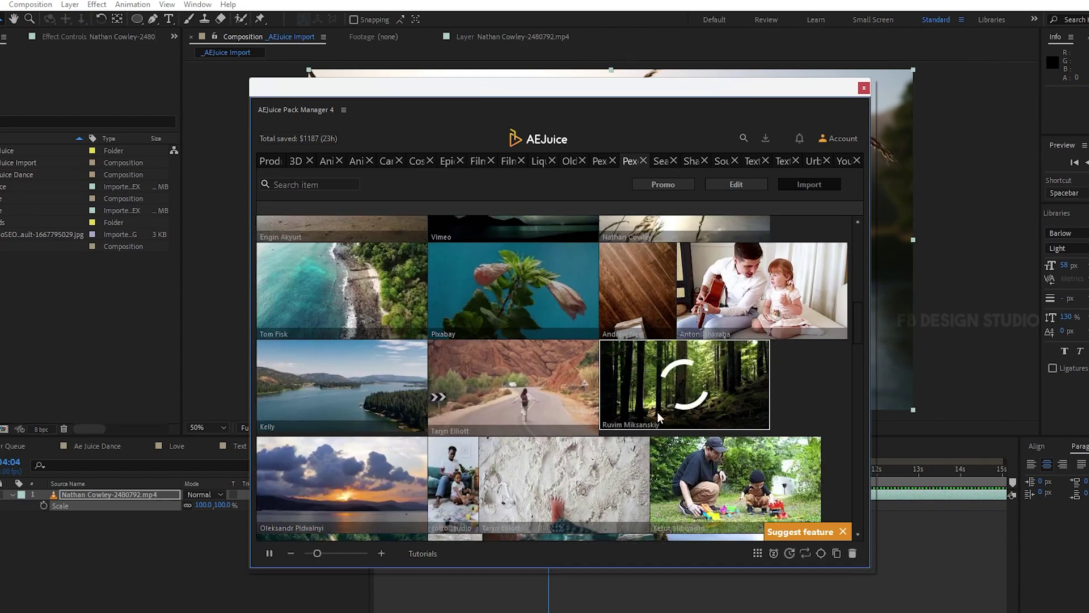
- Keep browsing further down the Pexels Videos list
{"action": "scroll", "coordinate": [635, 412], "scroll_direction": "down", "scroll_amount": 3}
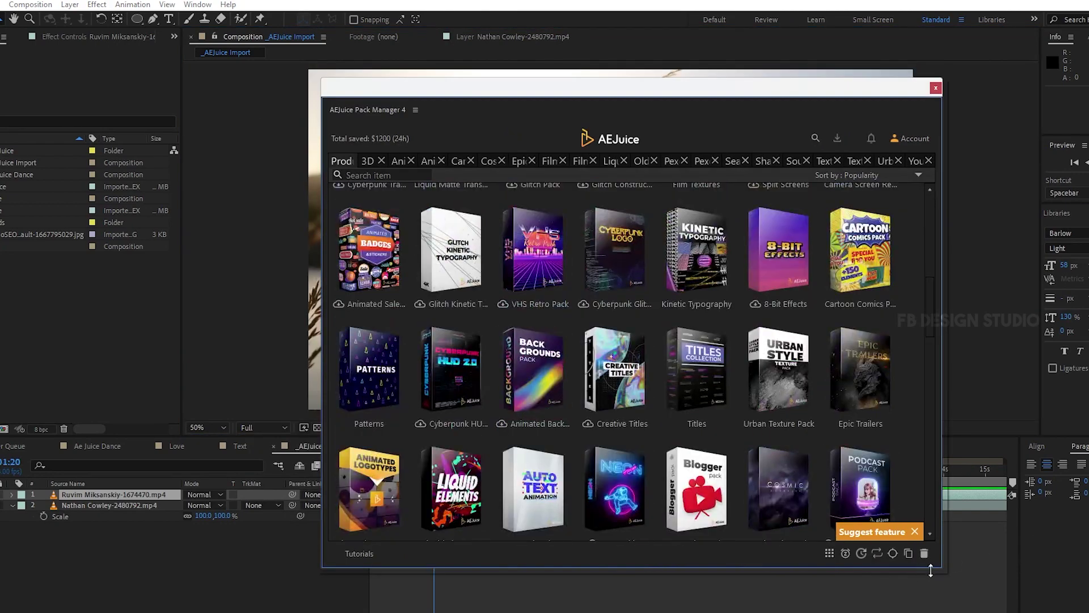
{"action": "left_click_drag", "start_coordinate": [945, 574], "coordinate": [970, 593]}
{"action": "scroll", "coordinate": [635, 383], "scroll_direction": "down", "scroll_amount": 4}
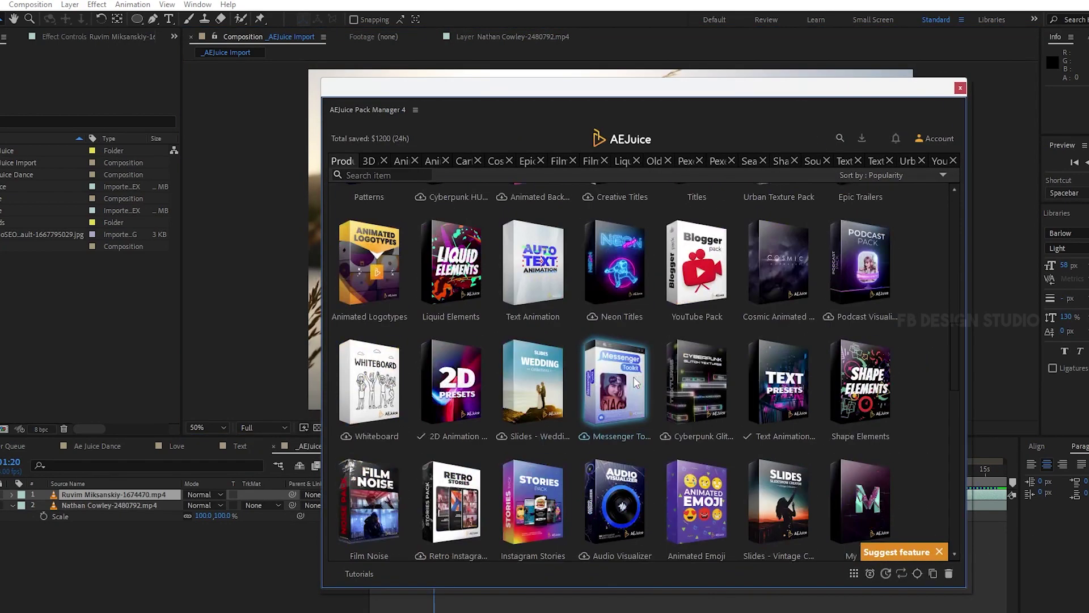
{"action": "scroll", "coordinate": [634, 381], "scroll_direction": "down", "scroll_amount": 4}
{"action": "scroll", "coordinate": [633, 376], "scroll_direction": "down", "scroll_amount": 5}
{"action": "scroll", "coordinate": [633, 377], "scroll_direction": "up", "scroll_amount": 10}
{"action": "mouse_move", "coordinate": [614, 366]}
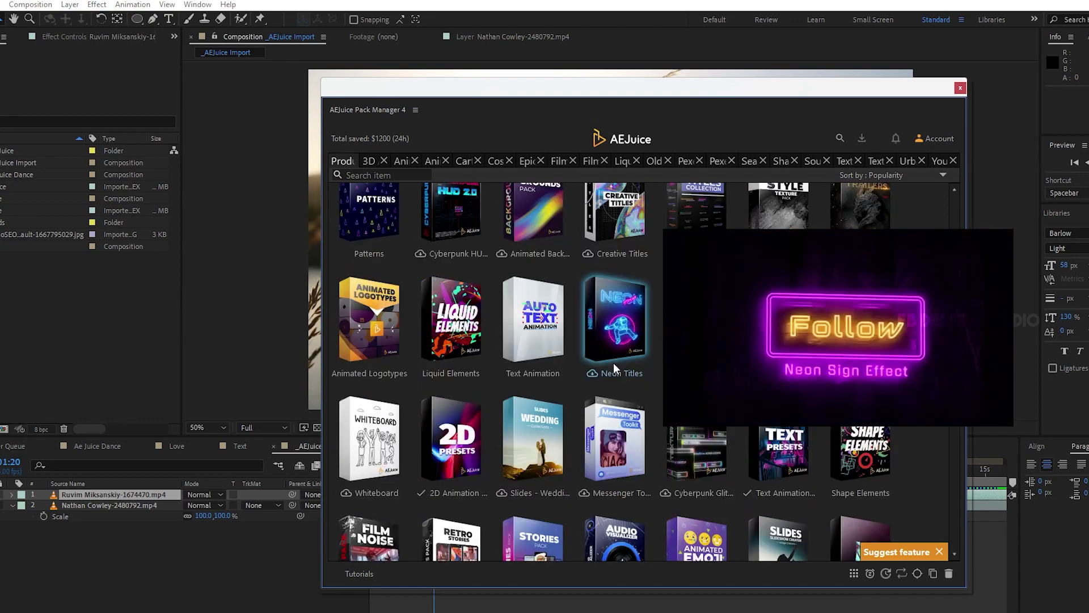